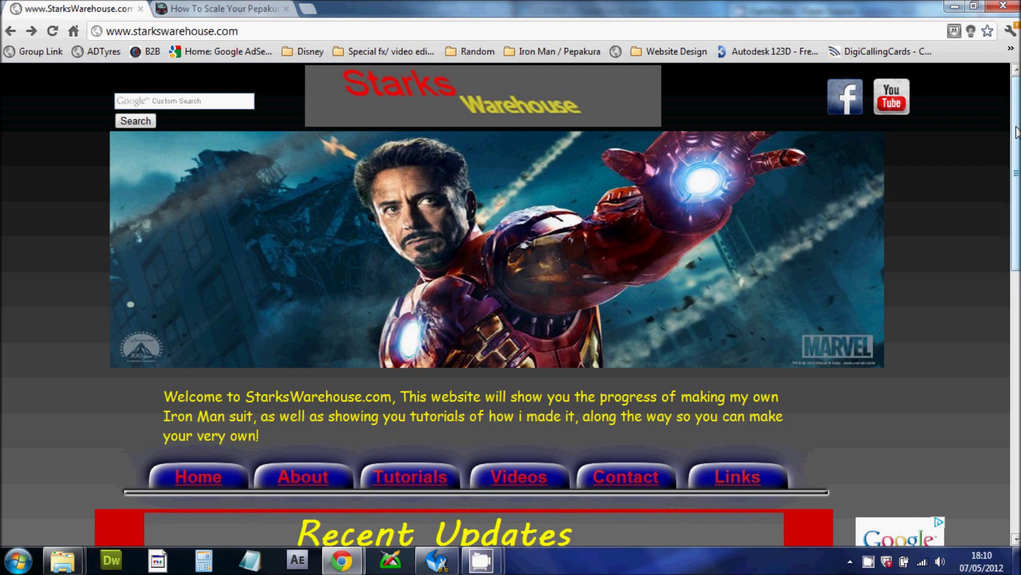
# Review the StarksWarehouse home page, reading the welcome text and the paragraph about tutorials near the page's end
pyautogui.moveTo(1016, 133)
pyautogui.mouseDown()
pyautogui.moveTo(1017, 403)
pyautogui.moveTo(1017, 124)
pyautogui.mouseUp()
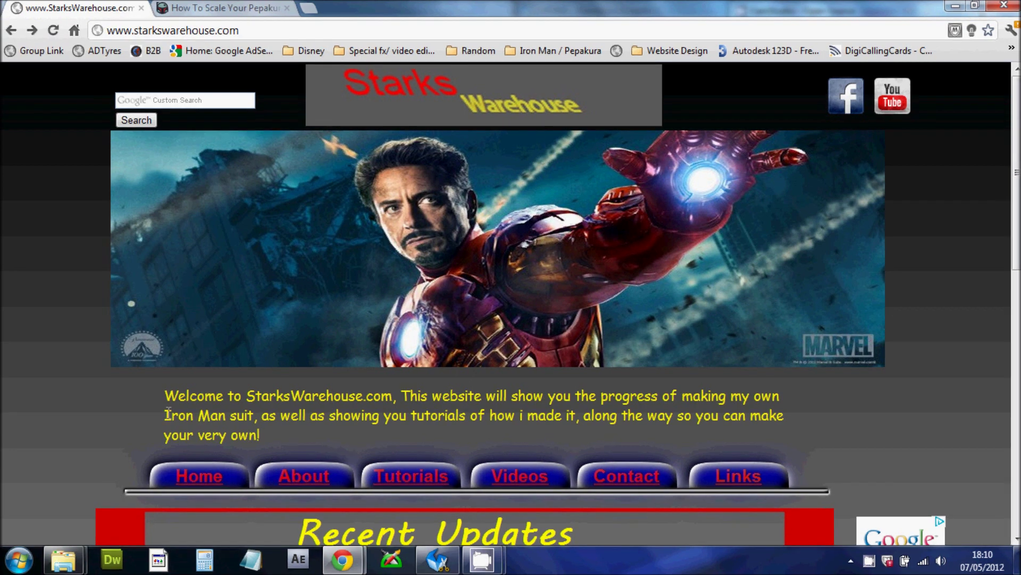
pyautogui.moveTo(165, 387); pyautogui.dragTo(258, 434)
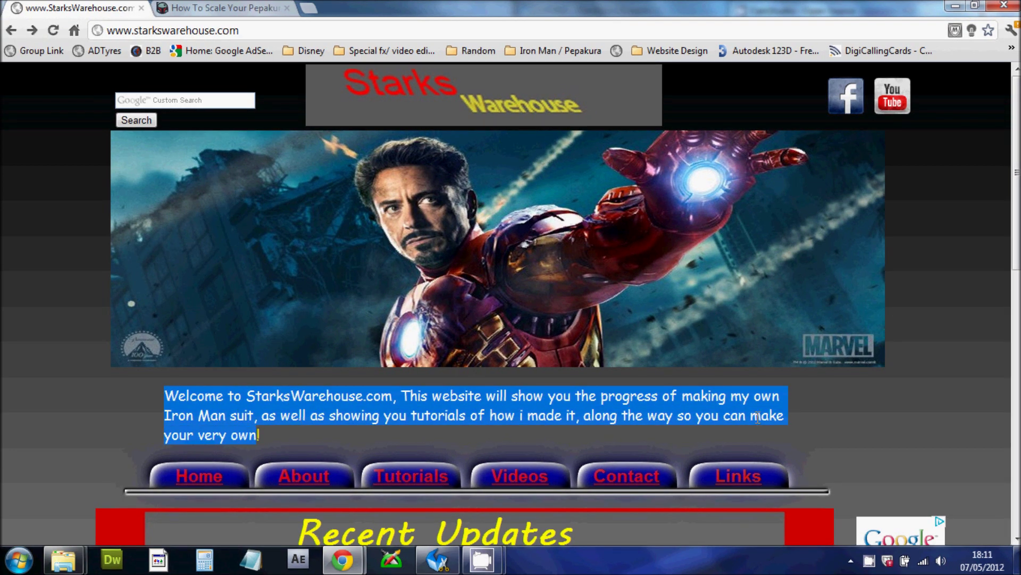
pyautogui.click(748, 438)
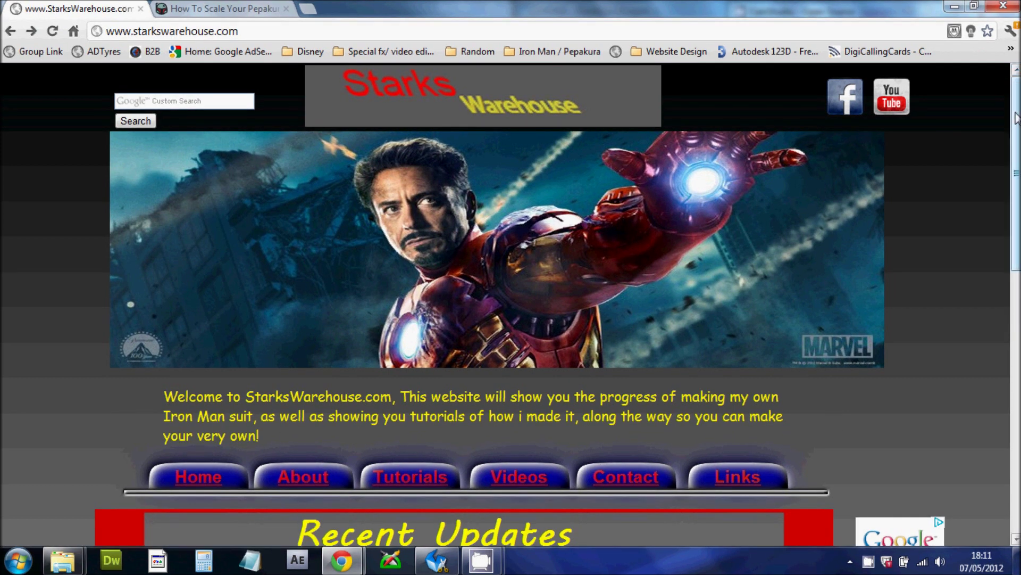
pyautogui.moveTo(1017, 117); pyautogui.dragTo(1016, 353)
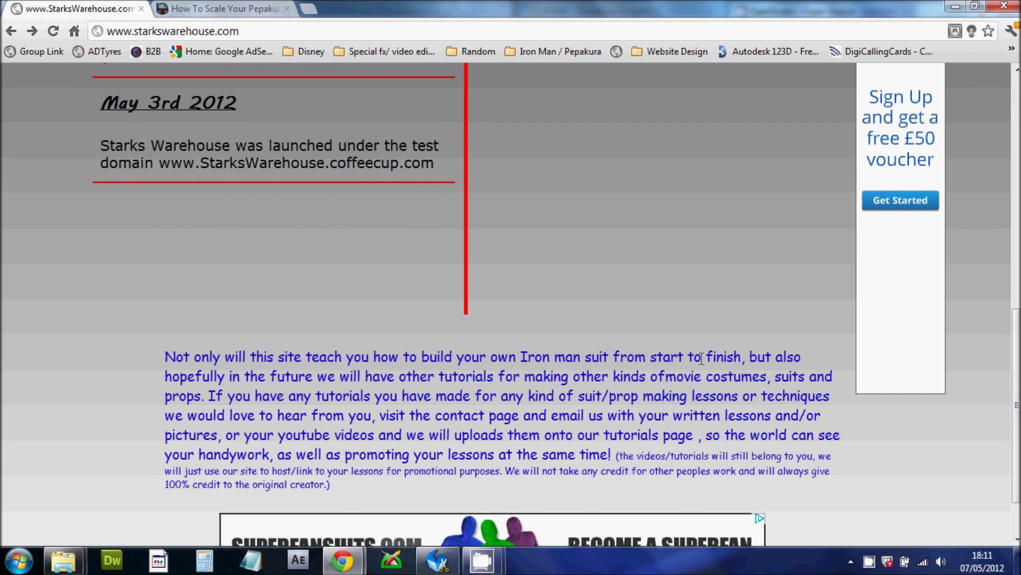
pyautogui.scroll(10, 511, 303)
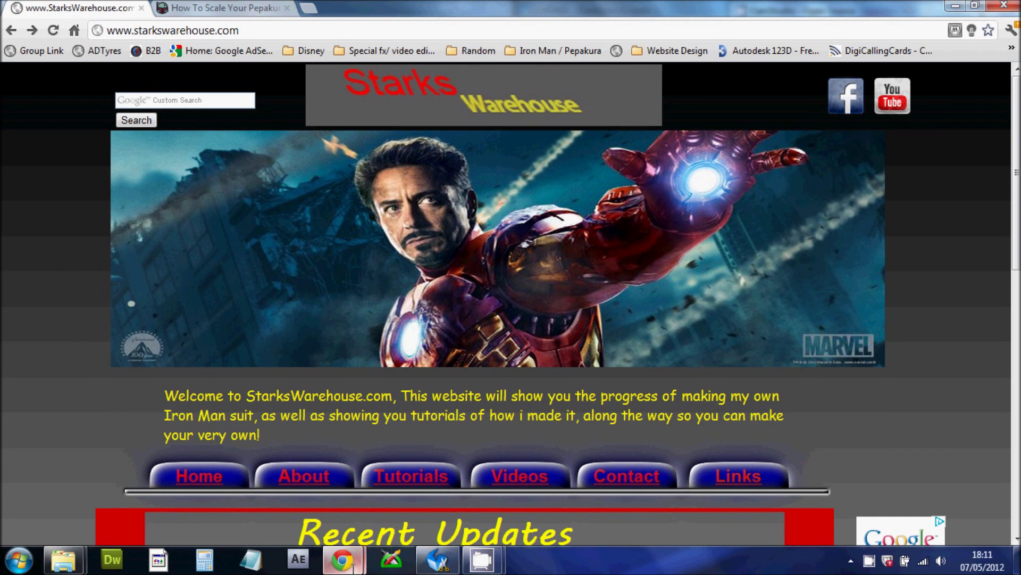
# Switch to Pepakura Designer, maximize it, and open the IRON MAN - MARK 4 - CHEST foam file from the MARK 4 and 6 foam files folder
pyautogui.click(438, 559)
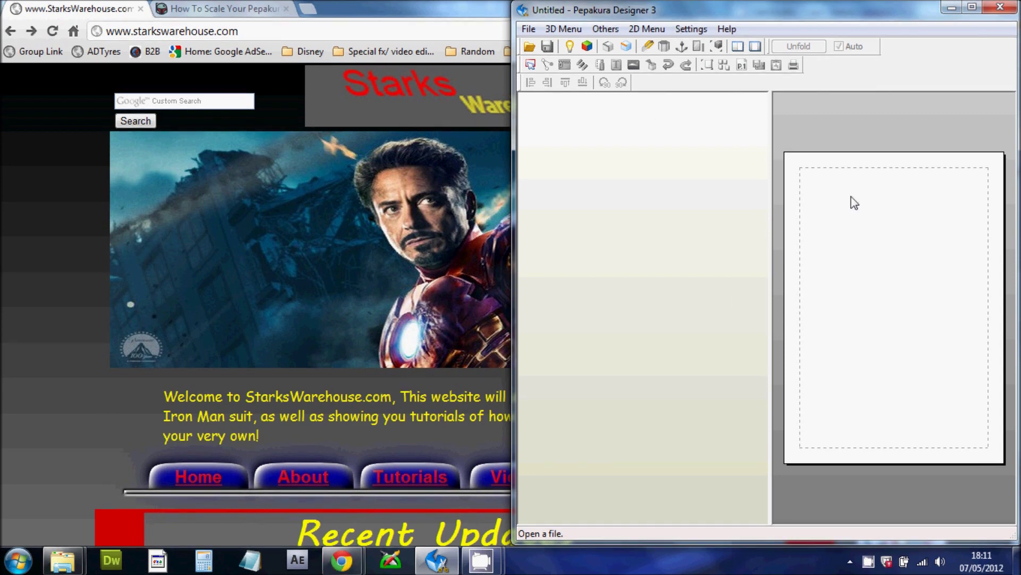
pyautogui.click(971, 8)
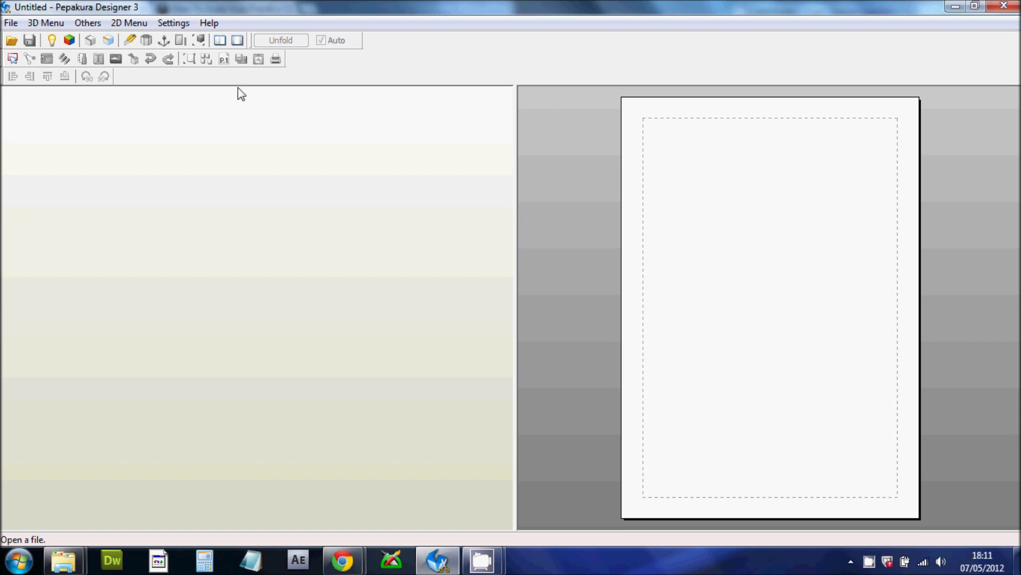
pyautogui.moveTo(78, 565)
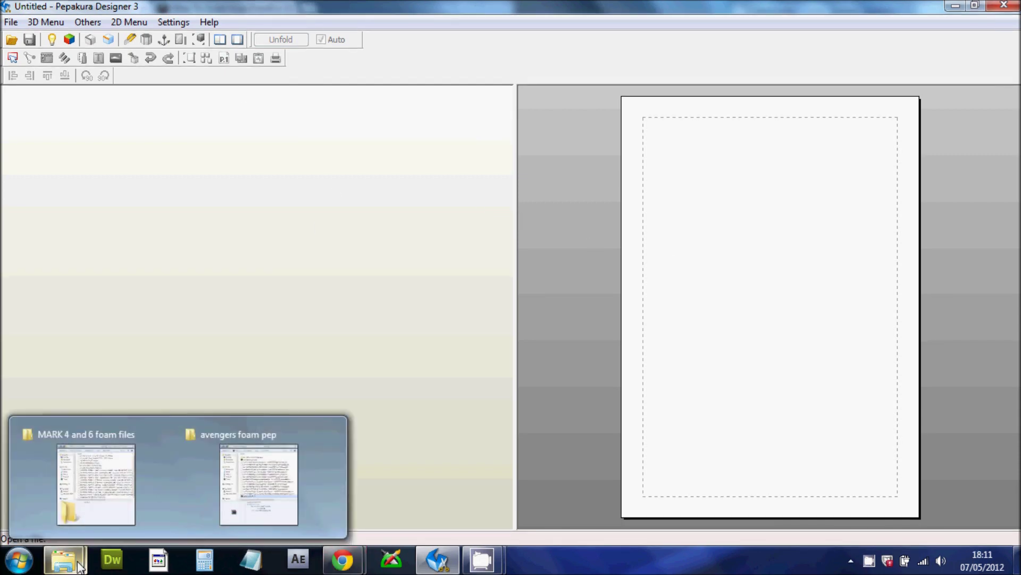
pyautogui.moveTo(94, 499)
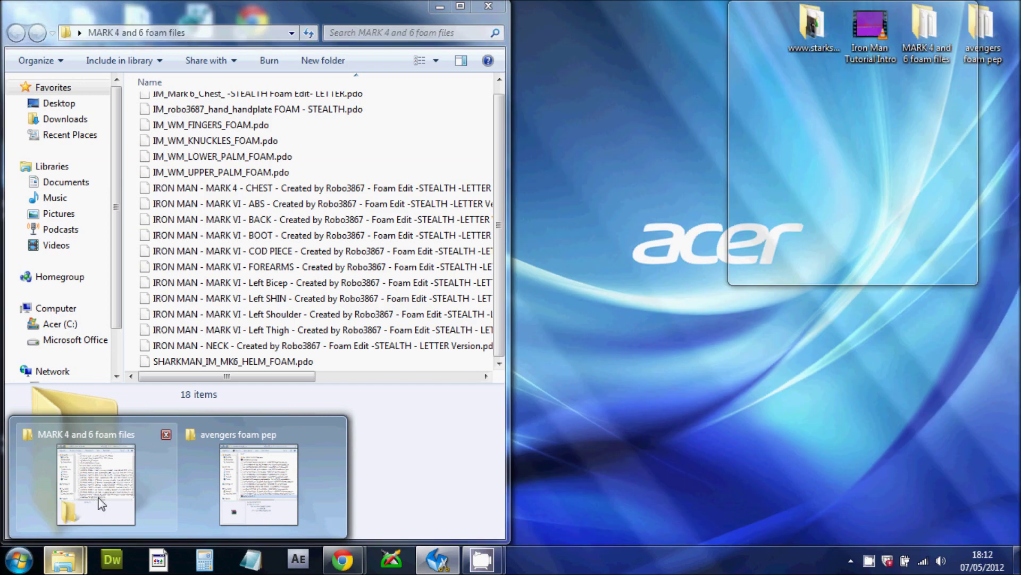
pyautogui.click(119, 478)
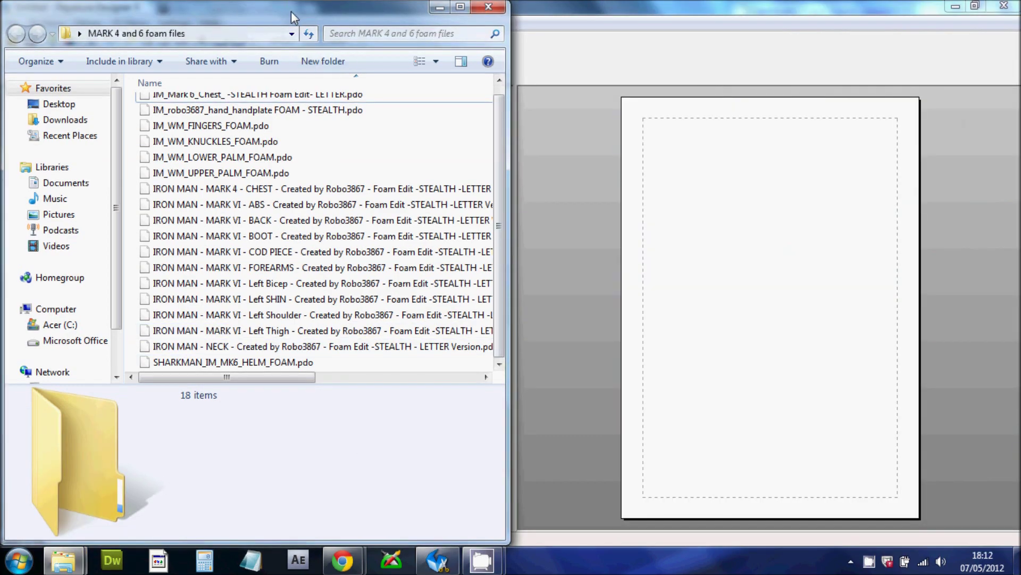
pyautogui.moveTo(291, 11)
pyautogui.mouseDown()
pyautogui.moveTo(427, 15)
pyautogui.moveTo(294, 16)
pyautogui.mouseUp()
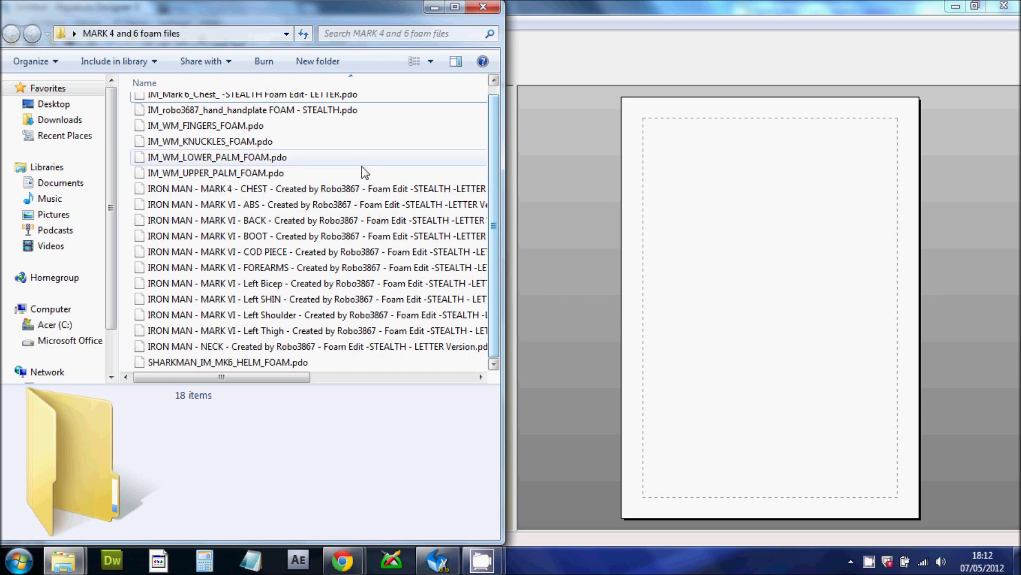
pyautogui.click(298, 189)
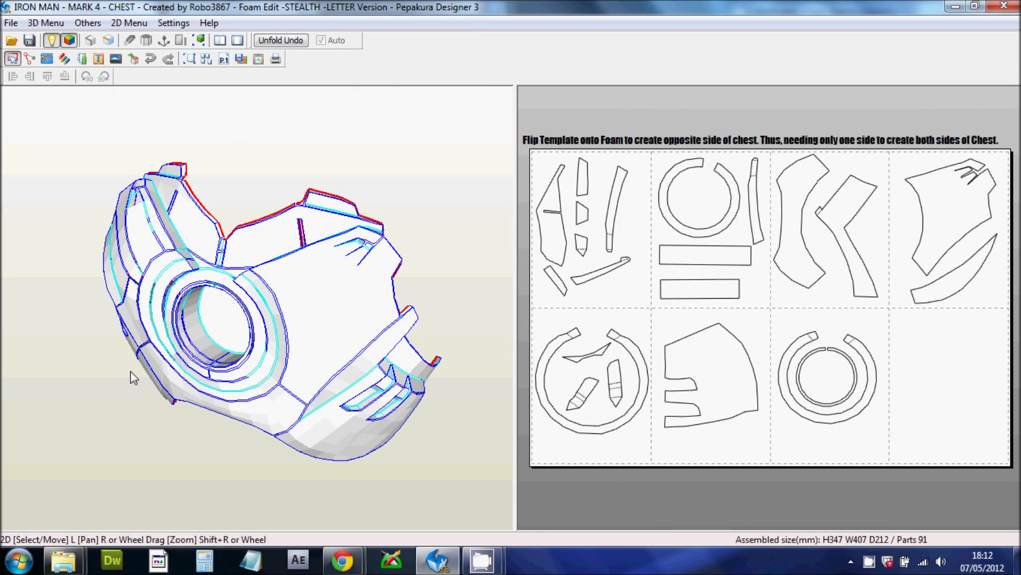
# Rotate the Mark 4 chest model to examine its front, both sides and the round chest opening
pyautogui.moveTo(289, 369); pyautogui.dragTo(124, 277)
pyautogui.moveTo(426, 281); pyautogui.dragTo(255, 293)
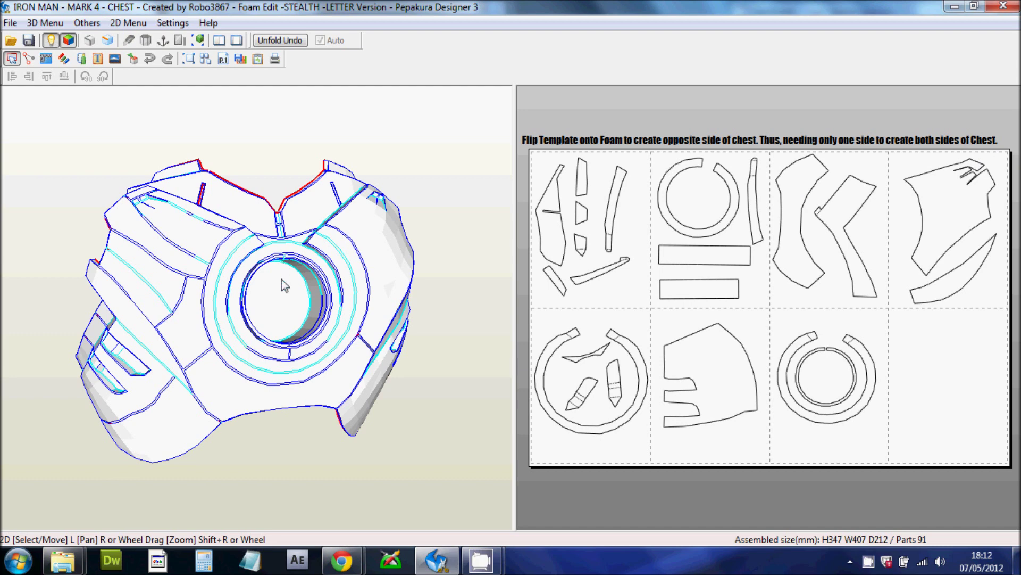
pyautogui.moveTo(285, 285); pyautogui.dragTo(250, 290)
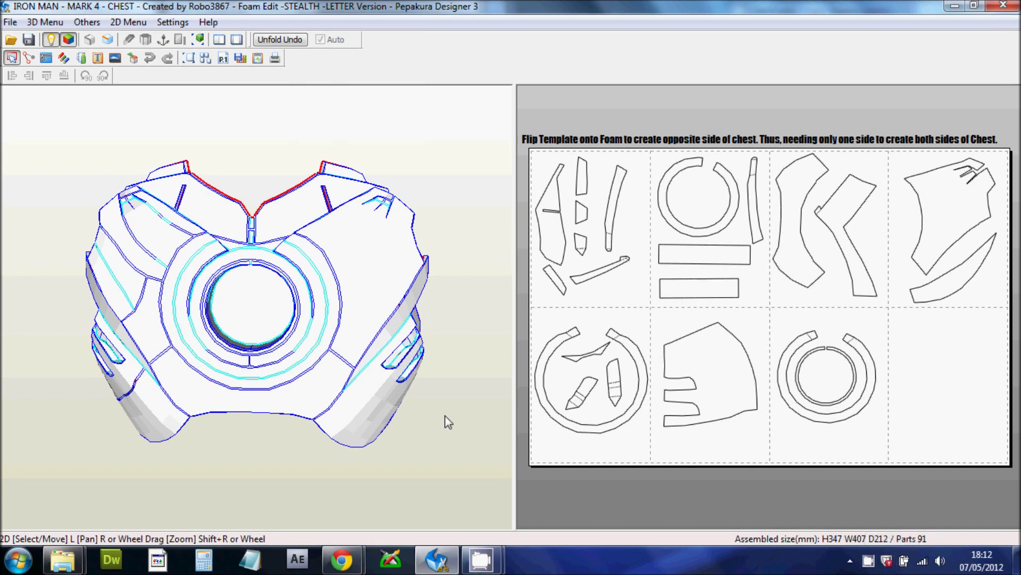
pyautogui.moveTo(443, 411); pyautogui.dragTo(432, 368)
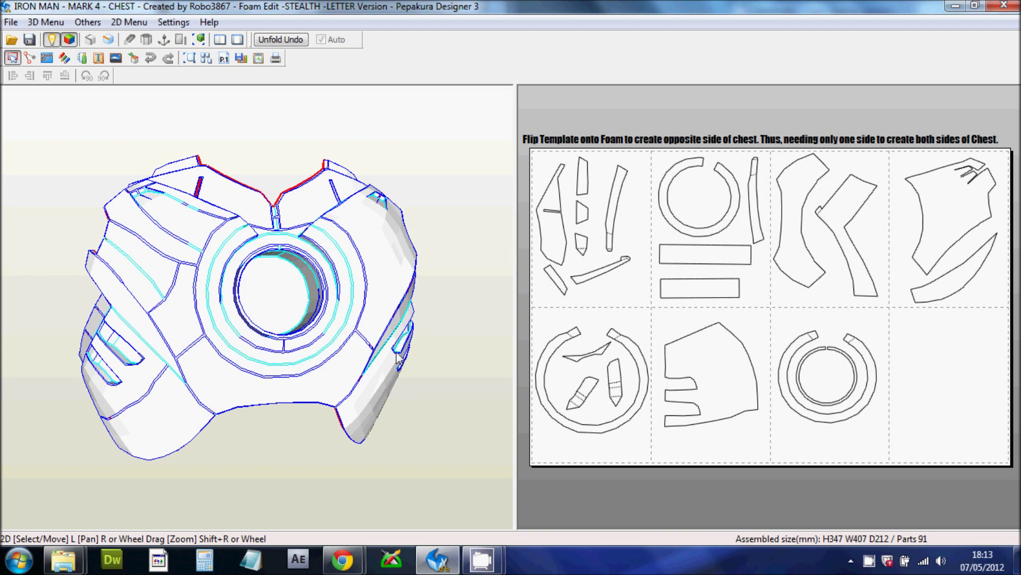
pyautogui.moveTo(401, 358); pyautogui.dragTo(255, 351)
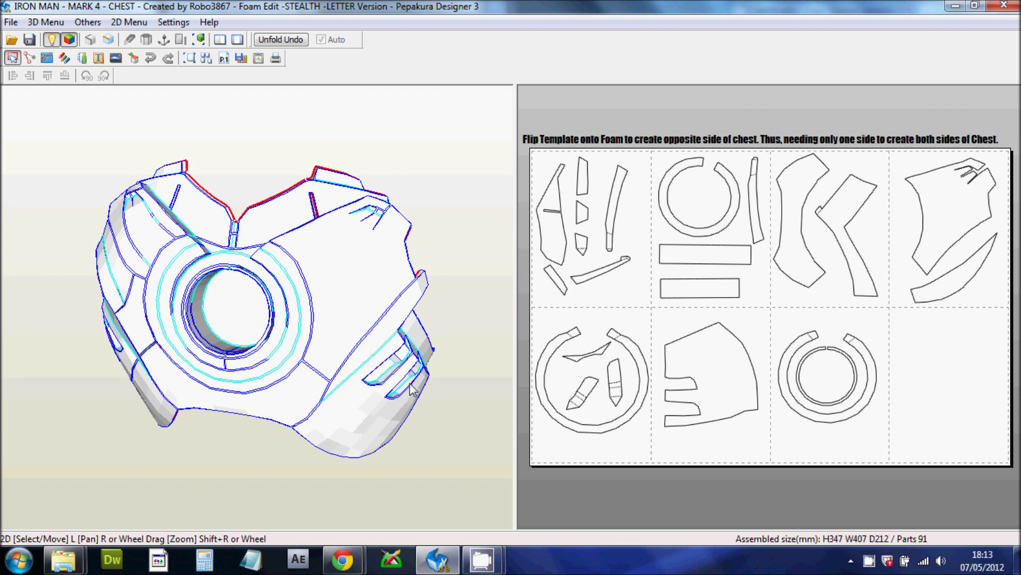
pyautogui.moveTo(409, 383); pyautogui.dragTo(343, 215)
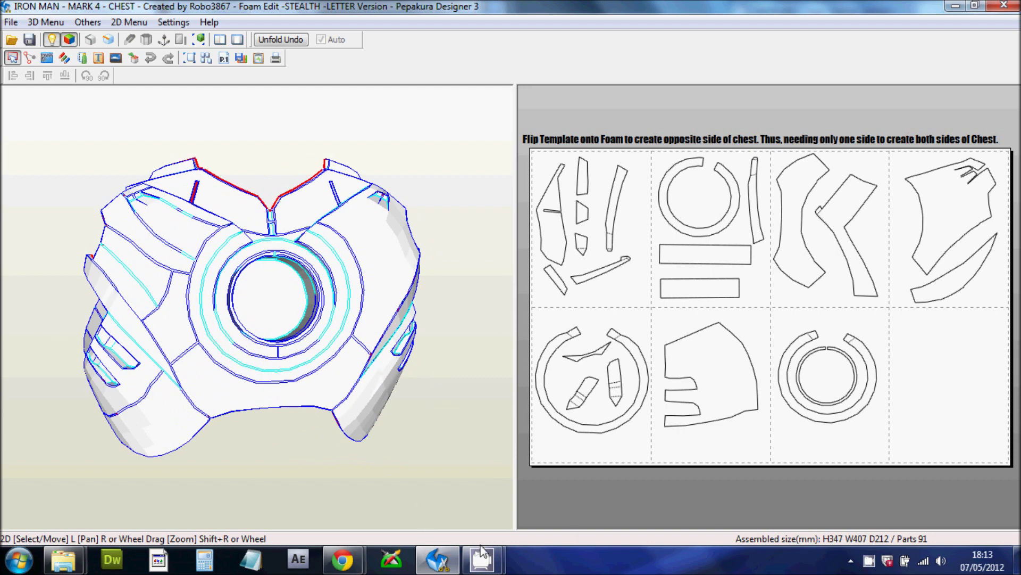
# Switch to the Pepakura Designer website in Chrome and read the Pepakura Viewer and Pepakura Designer entries on its download page
pyautogui.moveTo(344, 560)
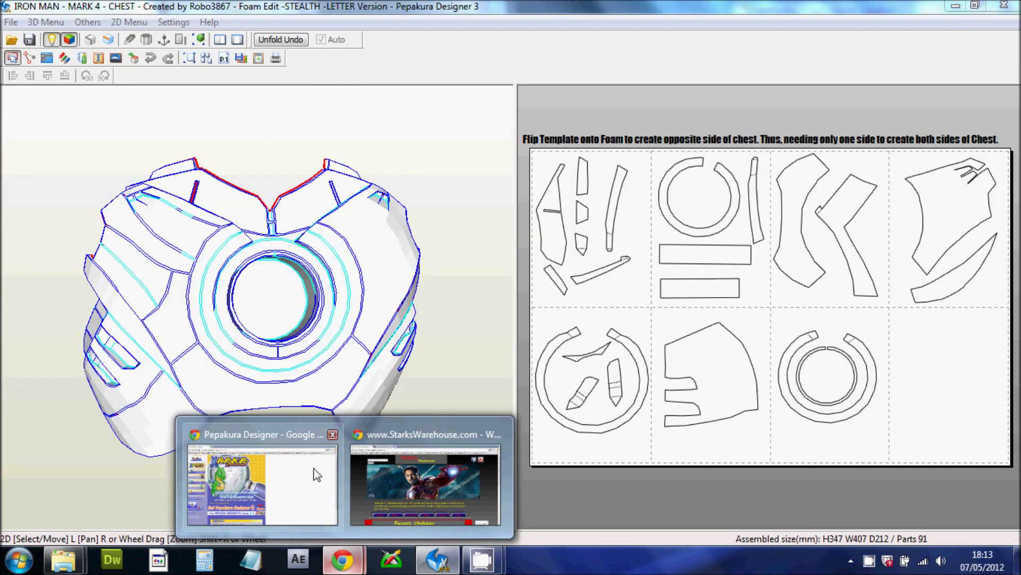
pyautogui.click(288, 472)
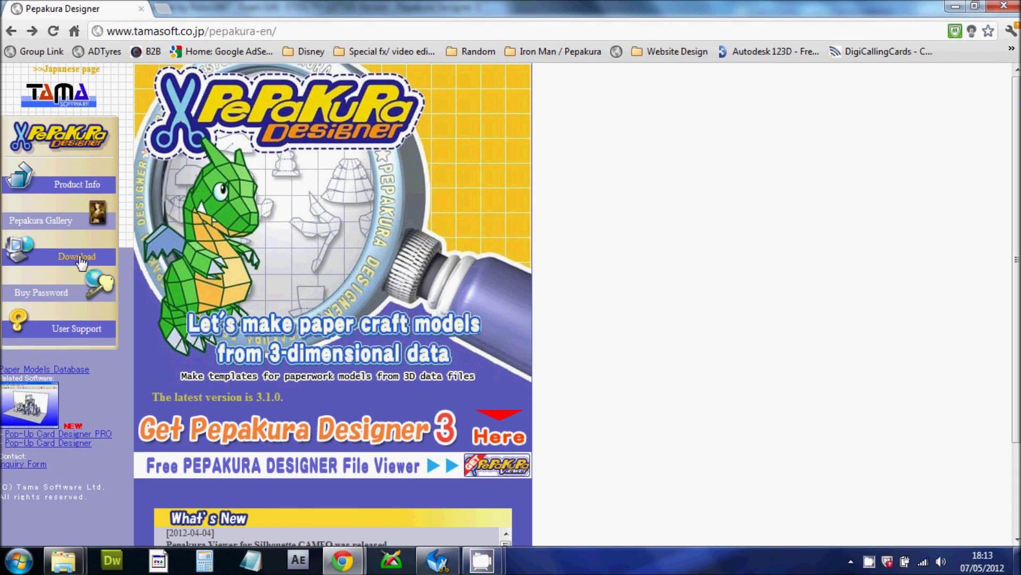
pyautogui.click(81, 261)
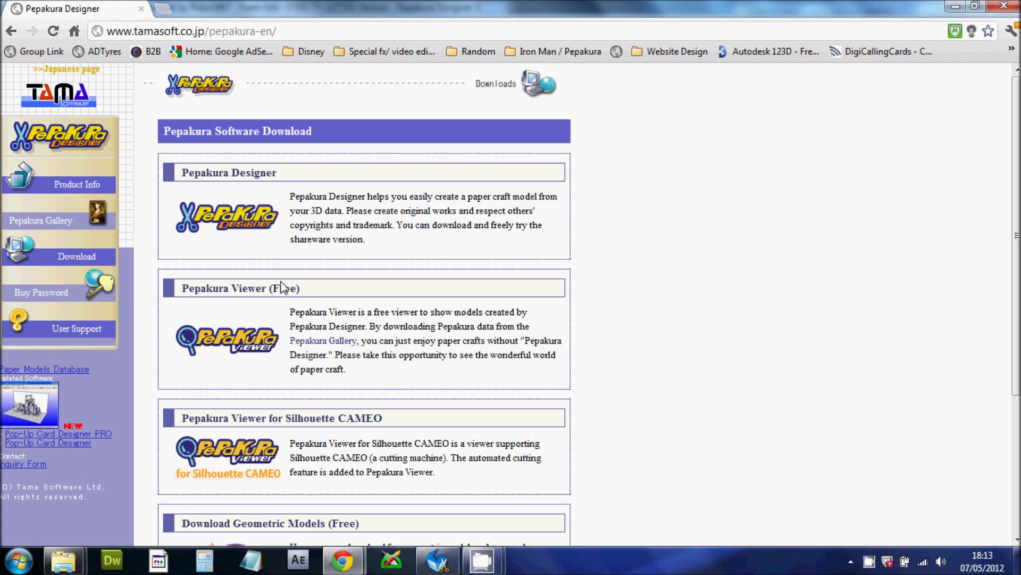
pyautogui.moveTo(221, 280); pyautogui.dragTo(335, 297)
pyautogui.click(239, 253)
pyautogui.tripleClick(234, 292)
pyautogui.click(269, 295)
pyautogui.tripleClick(242, 177)
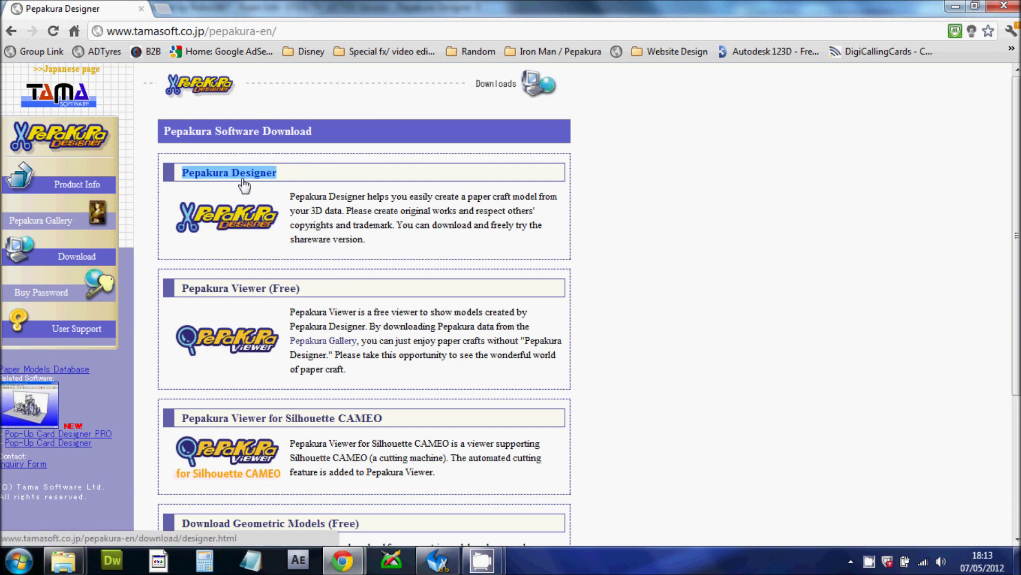
pyautogui.click(309, 210)
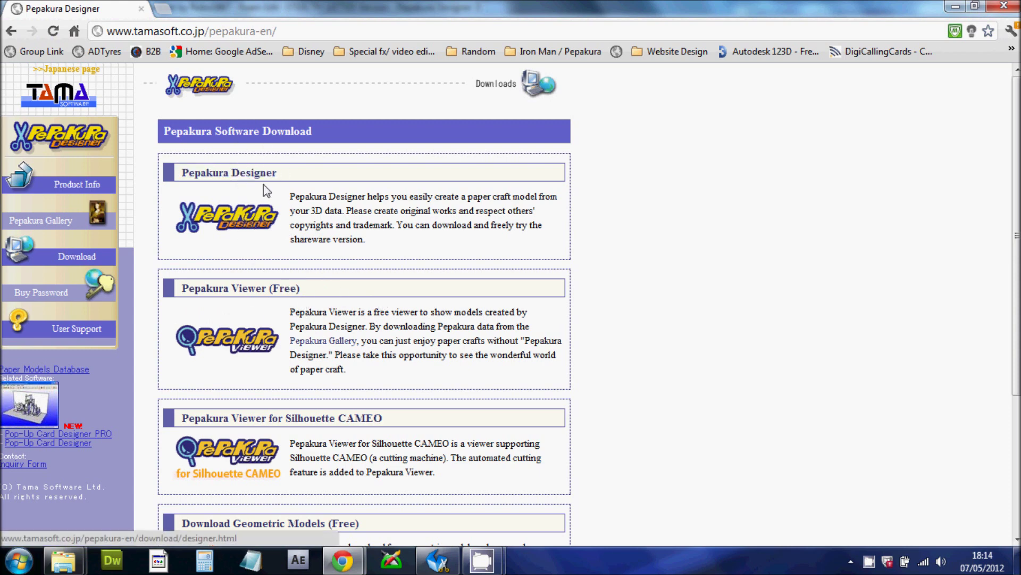
# Check the registration price on the Pepakura Designer download page, and close that browser window
pyautogui.click(250, 173)
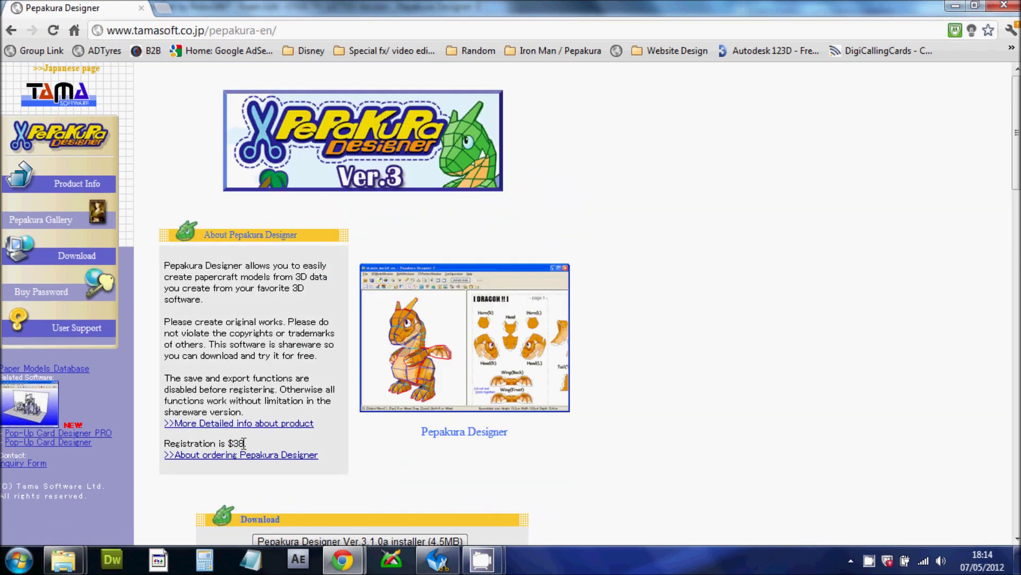
pyautogui.moveTo(230, 443); pyautogui.dragTo(158, 444)
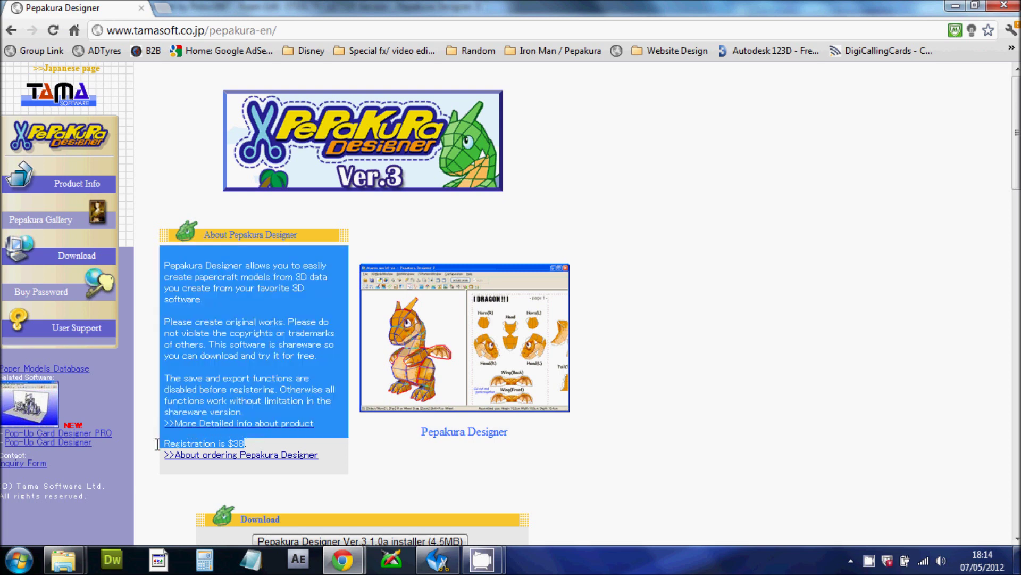
pyautogui.click(299, 390)
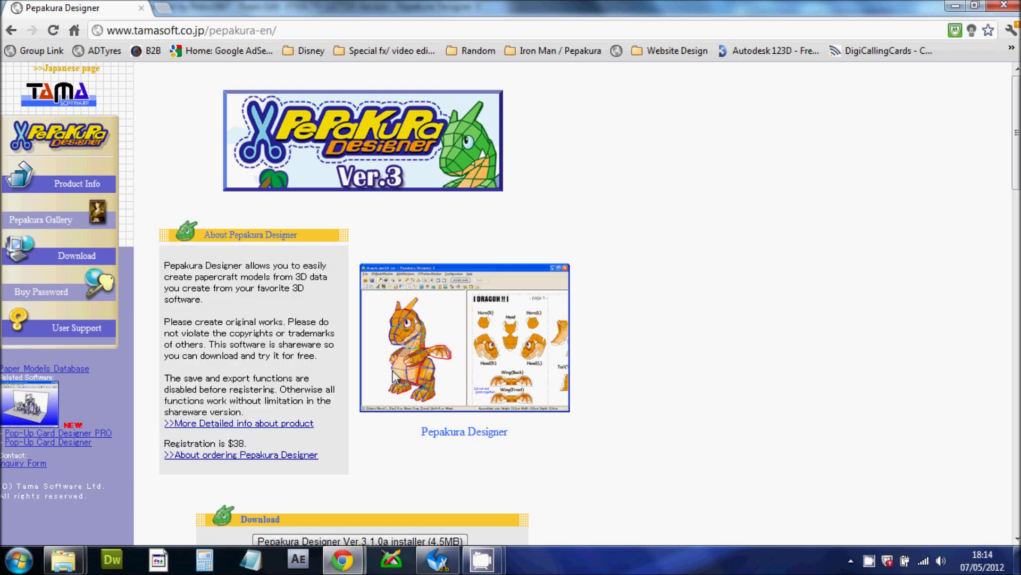
pyautogui.click(1003, 7)
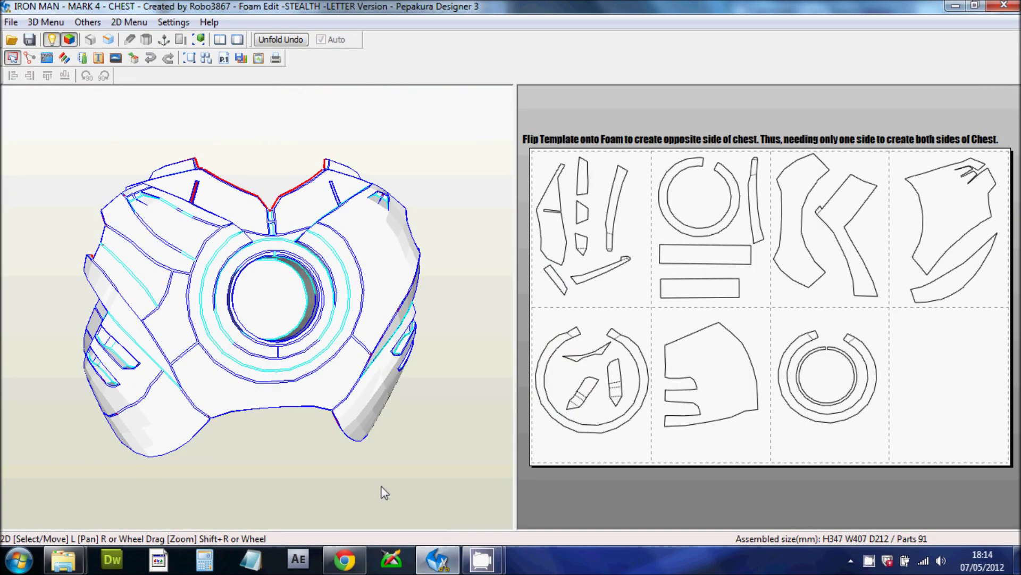
# Look over the file list in the MARK 4 and 6 foam files folder and compare it with the open Mark 4 chest model
pyautogui.moveTo(63, 560)
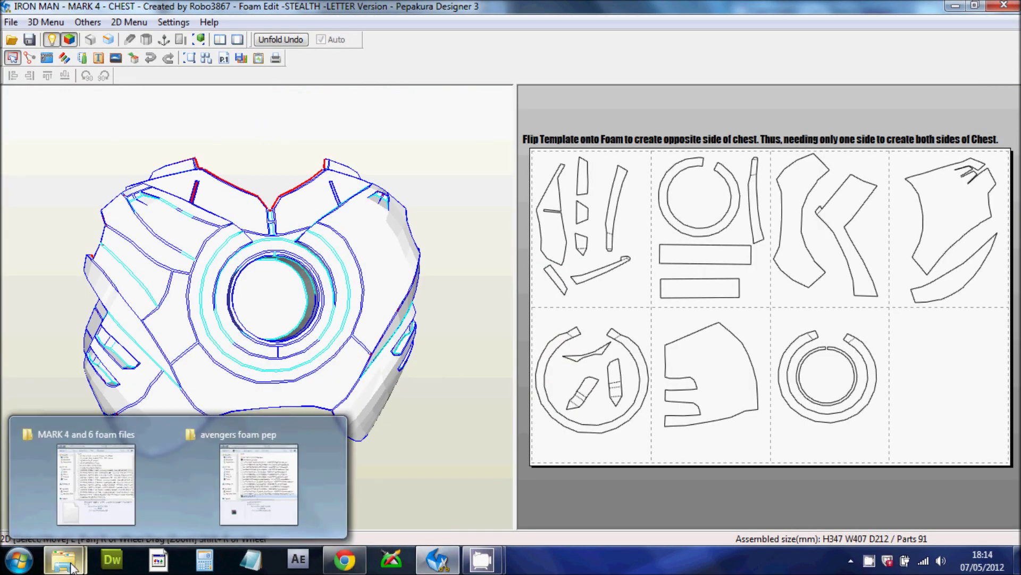
pyautogui.moveTo(81, 493)
pyautogui.click(82, 494)
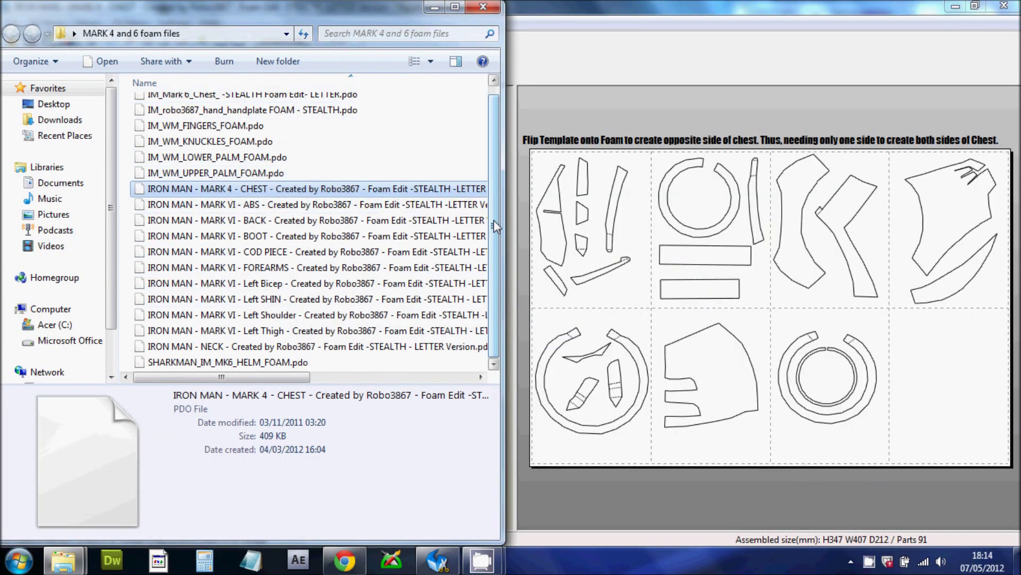
pyautogui.scroll(1, 494, 219)
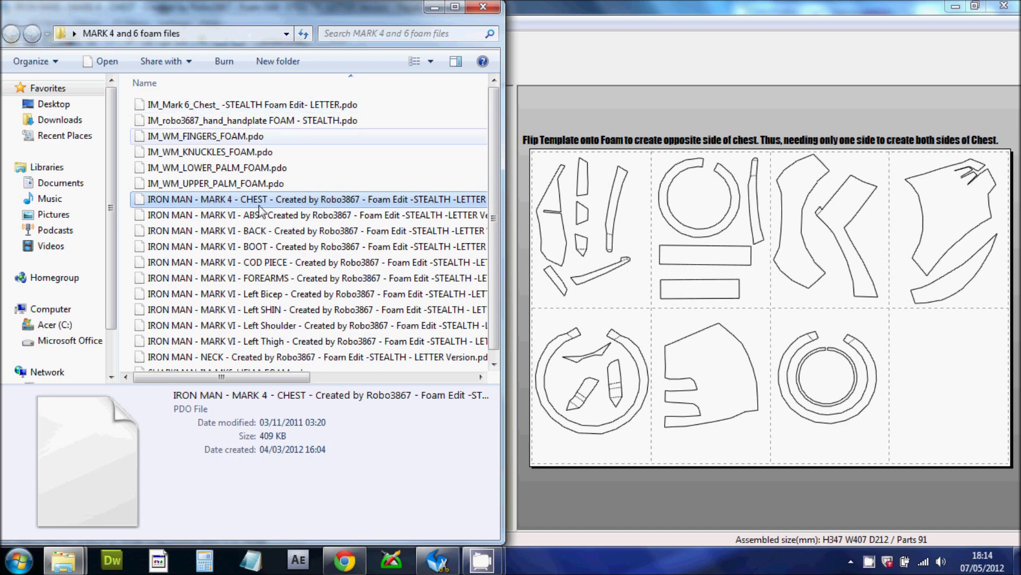
pyautogui.click(543, 60)
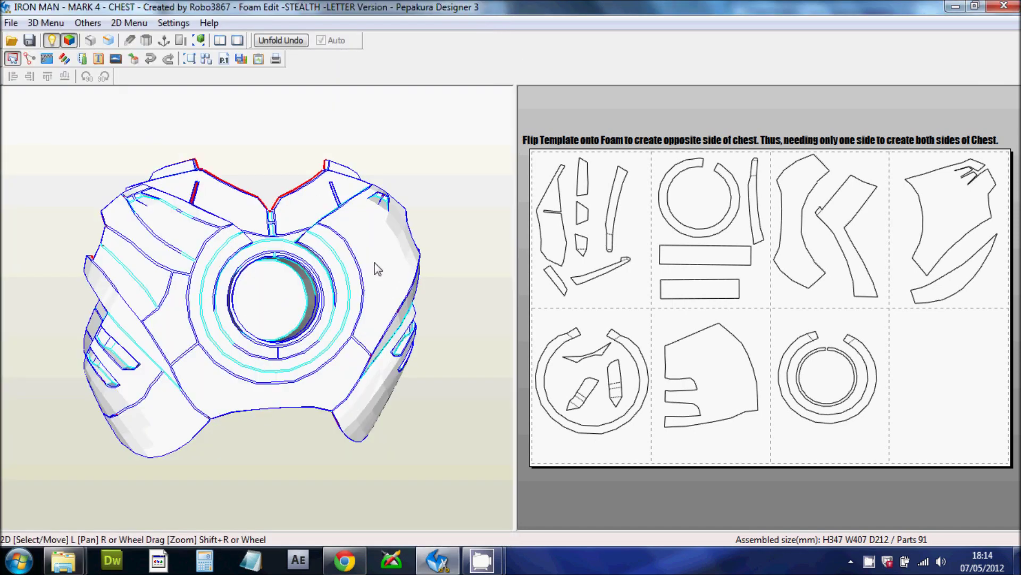
pyautogui.moveTo(365, 296); pyautogui.dragTo(242, 314)
# Open IM_Mark 6_Chest_ -STEALTH Foam Edit- LETTER.pdo from the foam files folder in Pepakura Designer and rotate the model to its side
pyautogui.hotkey('alt', 'Tab')
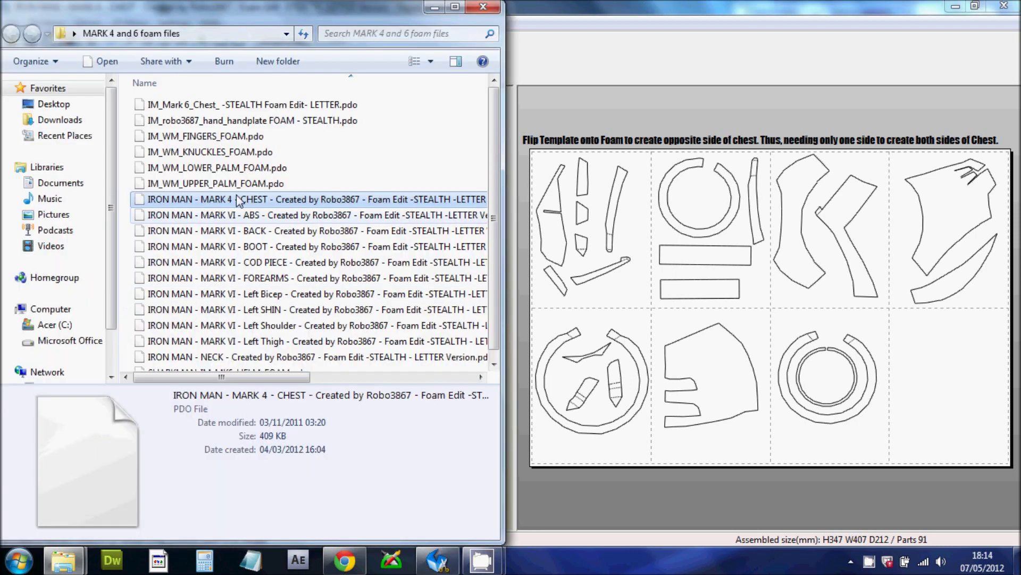
pyautogui.moveTo(246, 106); pyautogui.dragTo(672, 293)
pyautogui.click(621, 65)
pyautogui.moveTo(351, 334); pyautogui.dragTo(432, 301)
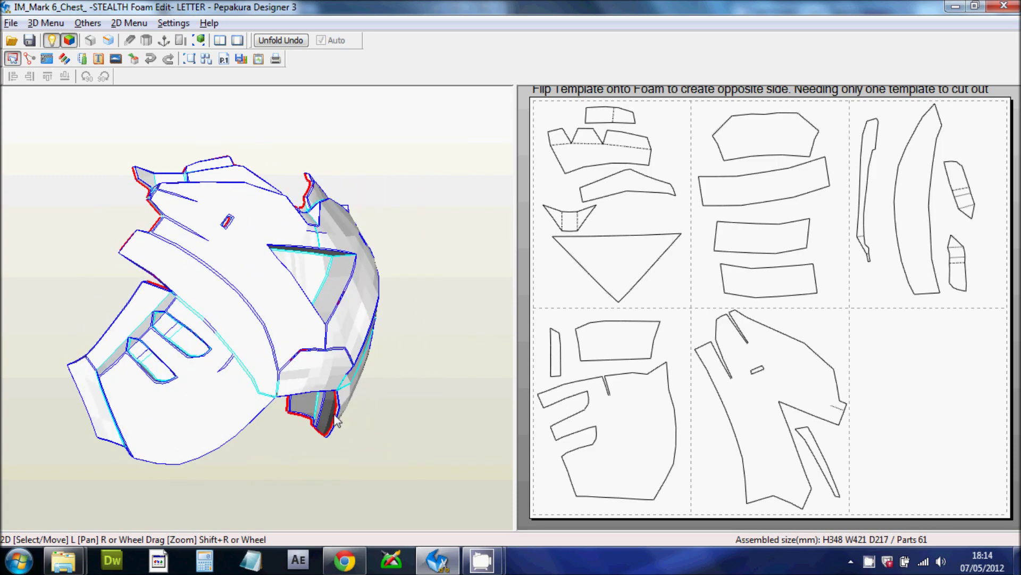
# Show the avengers foam pep folder and look through its Iron Man MKVII foam files
pyautogui.click(63, 560)
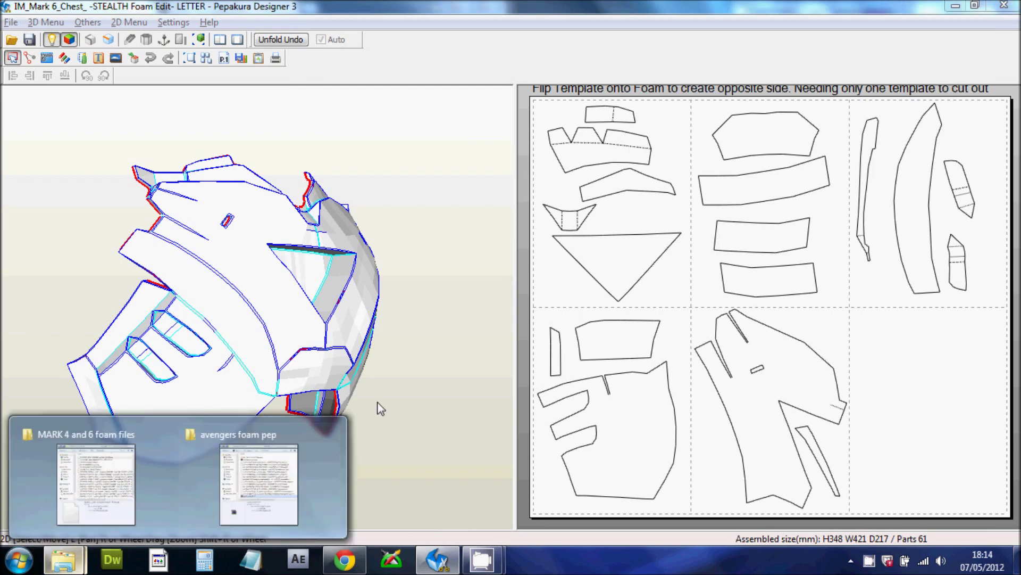
pyautogui.click(274, 484)
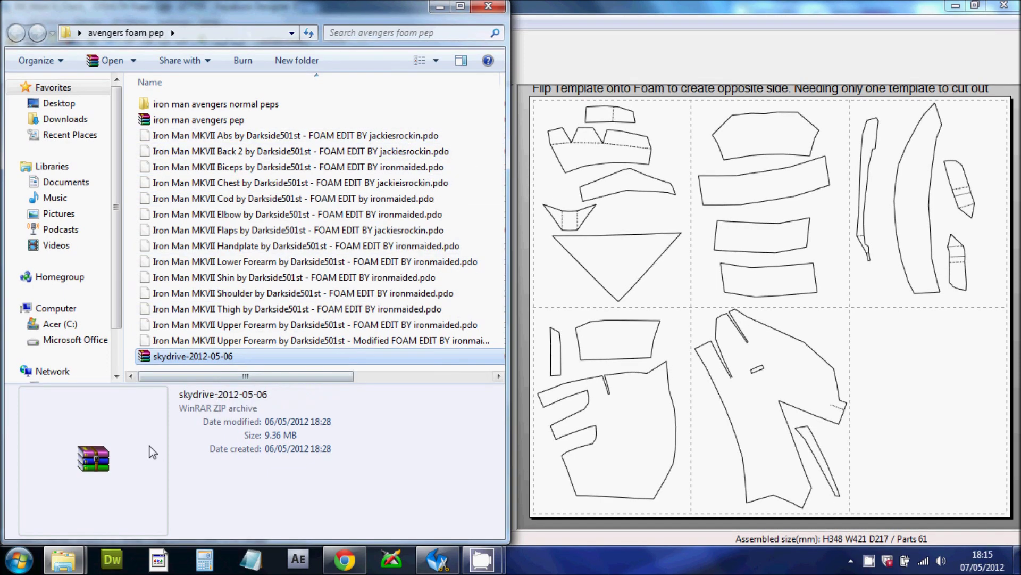
pyautogui.moveTo(63, 558)
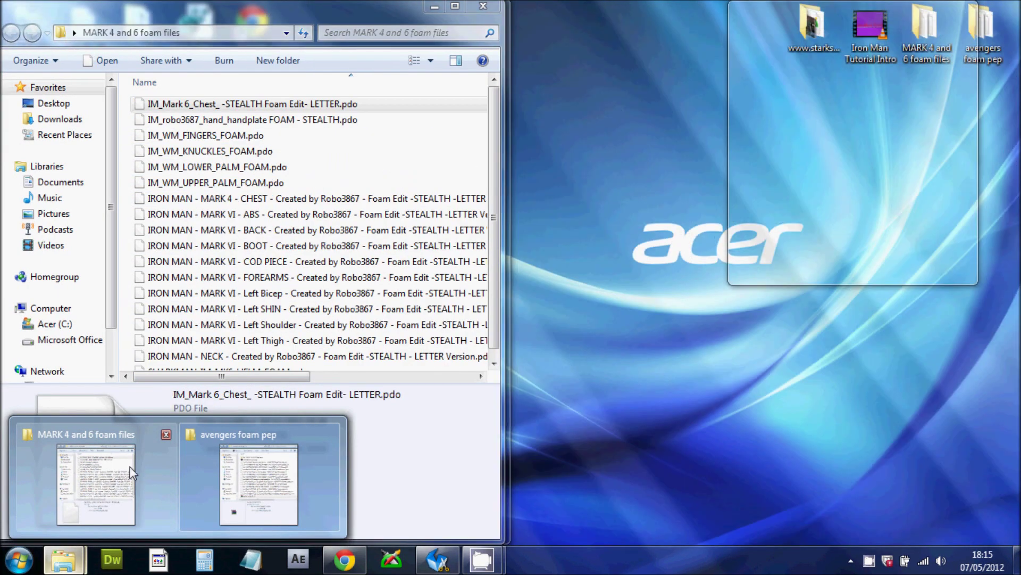
# Show the MARK 4 and 6 foam files folder again, return to the open Mark 6 chest model and rotate it towards its front
pyautogui.click(130, 466)
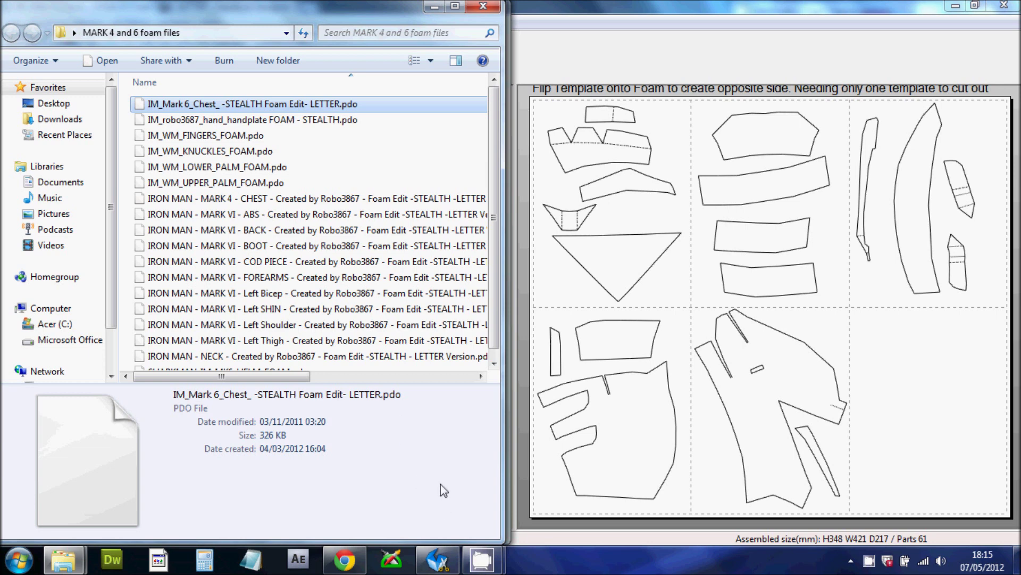
pyautogui.moveTo(353, 558)
pyautogui.click(791, 492)
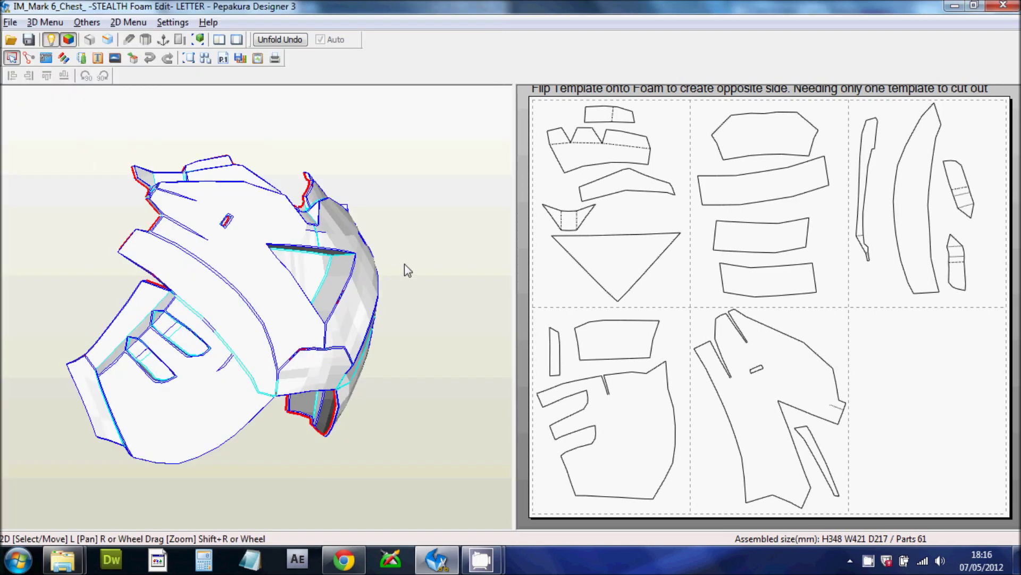
pyautogui.moveTo(372, 344); pyautogui.dragTo(306, 308)
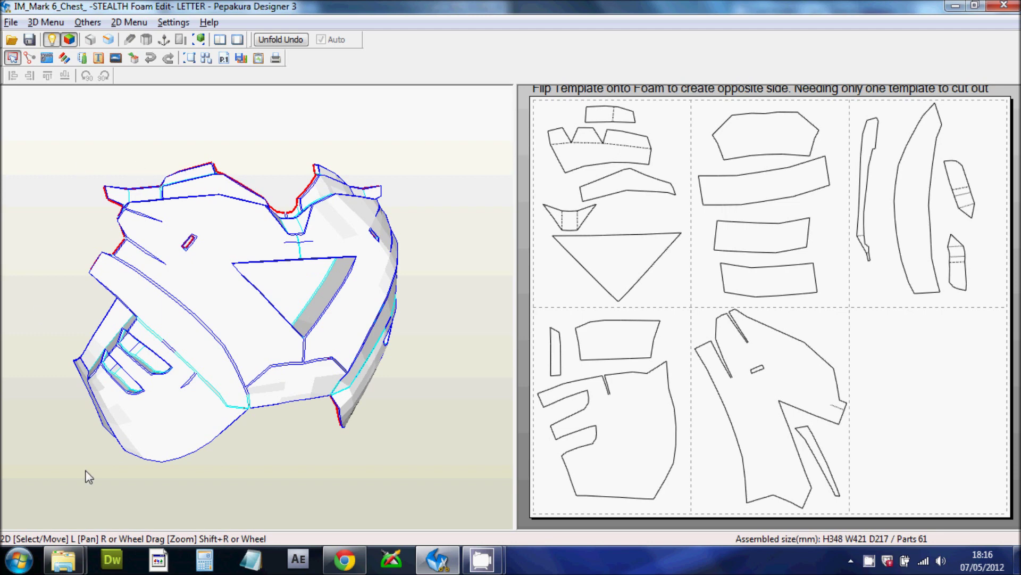
# Open the How To Scale Your Pepakura Armour-Tutorial thread on thedentedhelmet.com and read its introduction, materials and figure printing and measuring steps
pyautogui.click(341, 562)
pyautogui.click(244, 7)
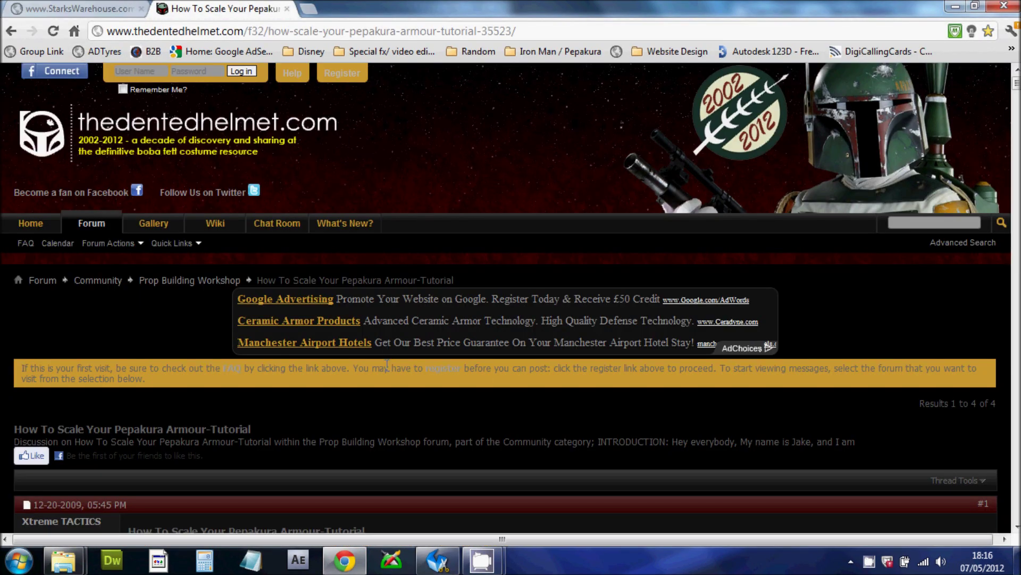
pyautogui.scroll(-3, 387, 365)
pyautogui.scroll(-3, 387, 366)
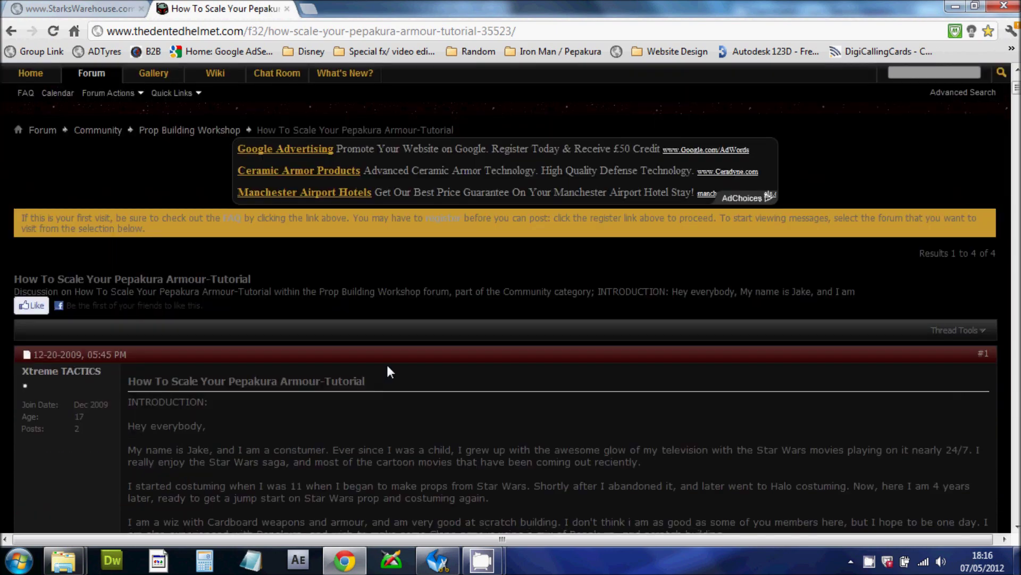
pyautogui.scroll(-3, 339, 365)
pyautogui.scroll(-3, 346, 356)
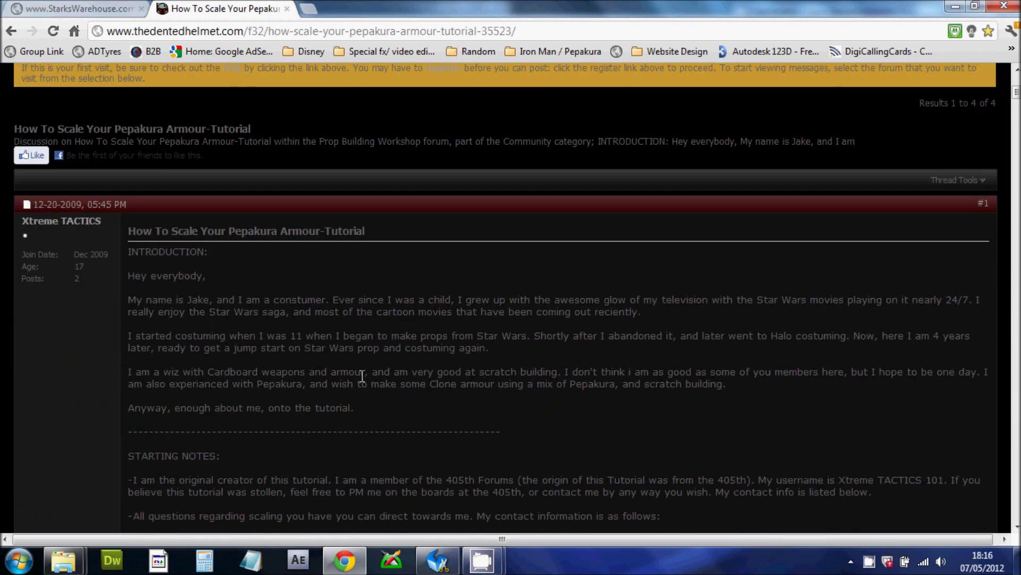
pyautogui.scroll(-15, 266, 319)
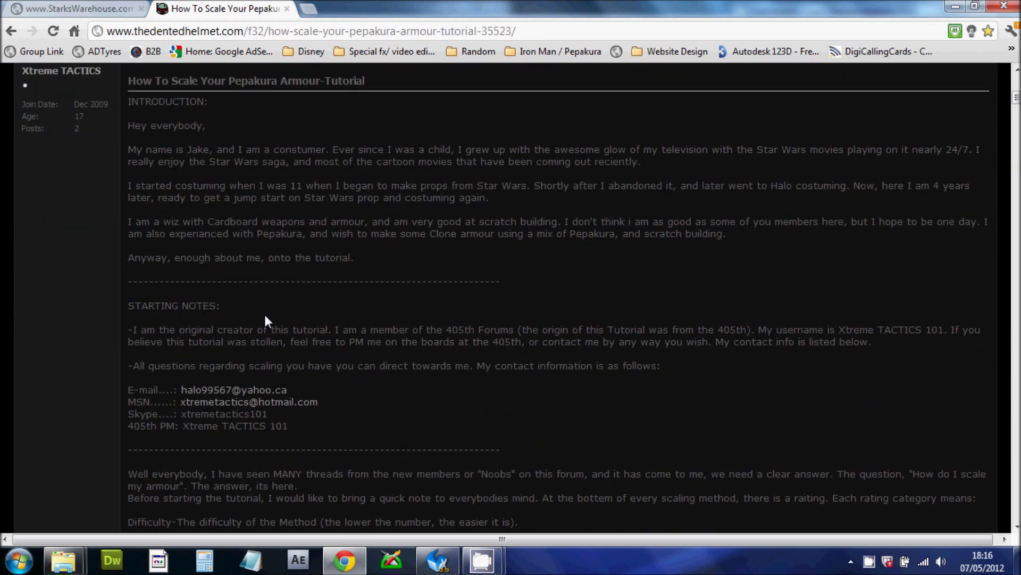
pyautogui.scroll(-20, 372, 346)
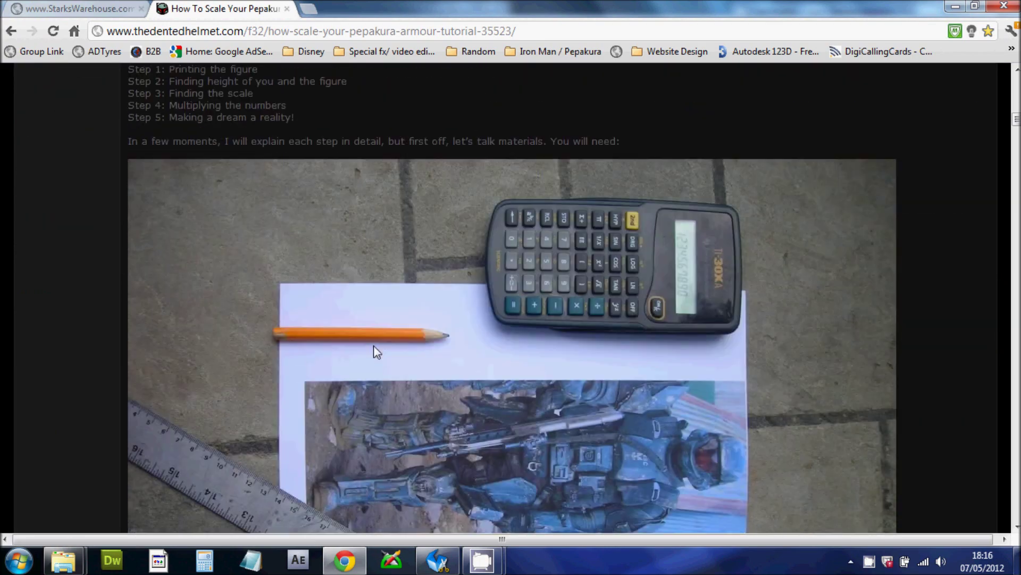
pyautogui.scroll(-20, 327, 375)
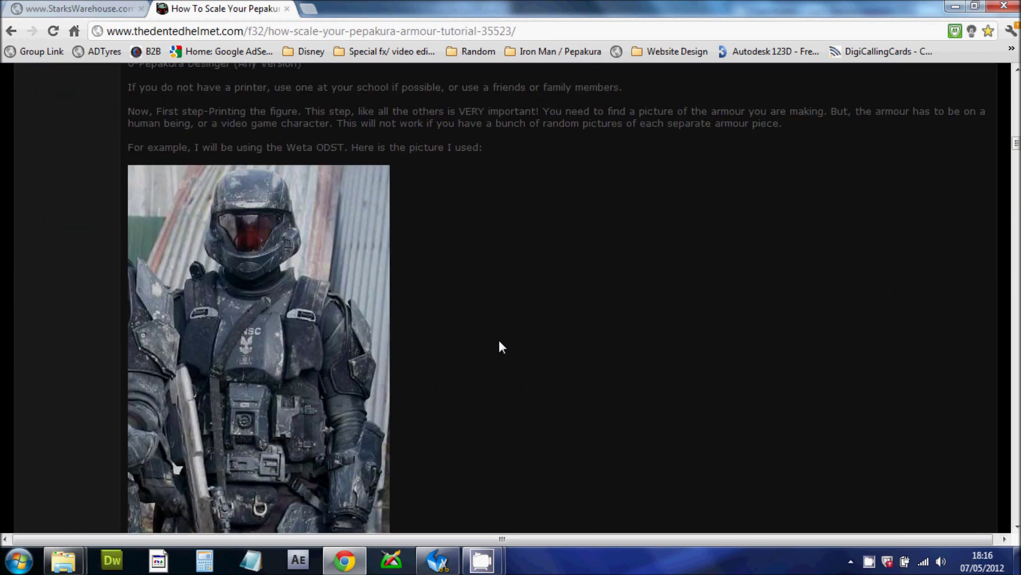
pyautogui.scroll(-20, 346, 335)
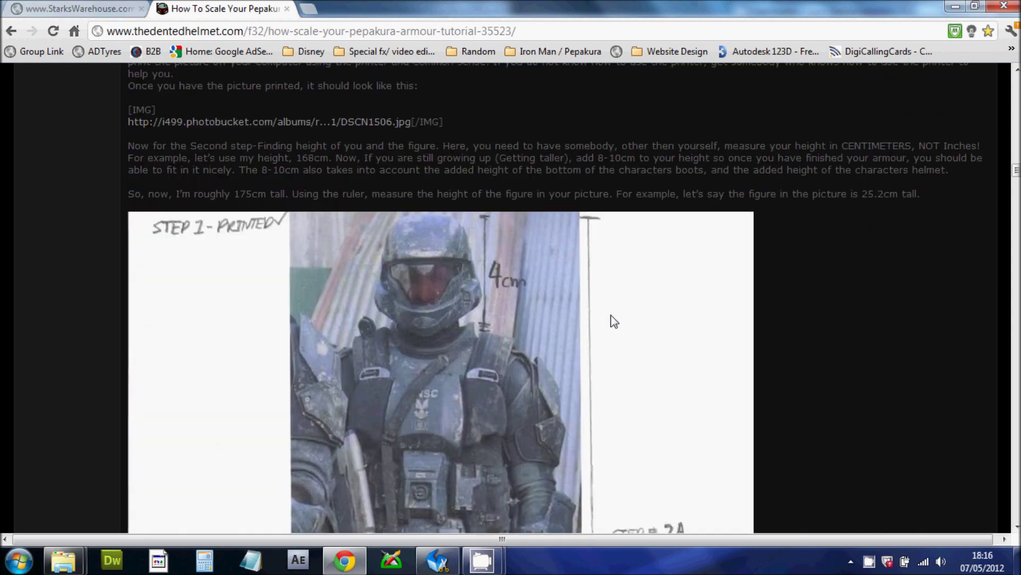
# Look over the scale calculation, helmet photos and Method #2 in the armour scaling tutorial, and close the browser window
pyautogui.scroll(-20, 800, 256)
pyautogui.scroll(15, 800, 266)
pyautogui.scroll(-11, 792, 272)
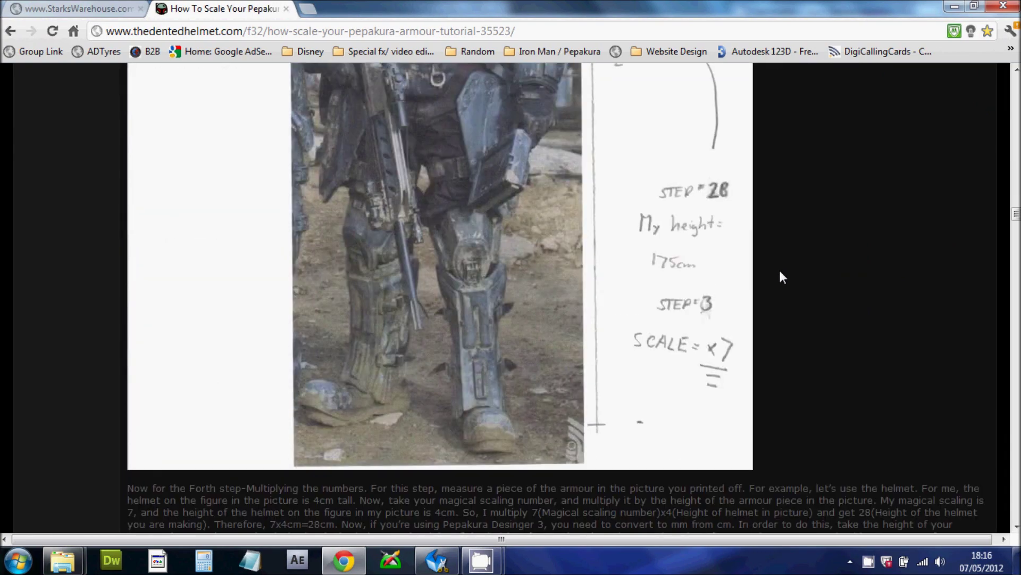
pyautogui.scroll(-20, 781, 277)
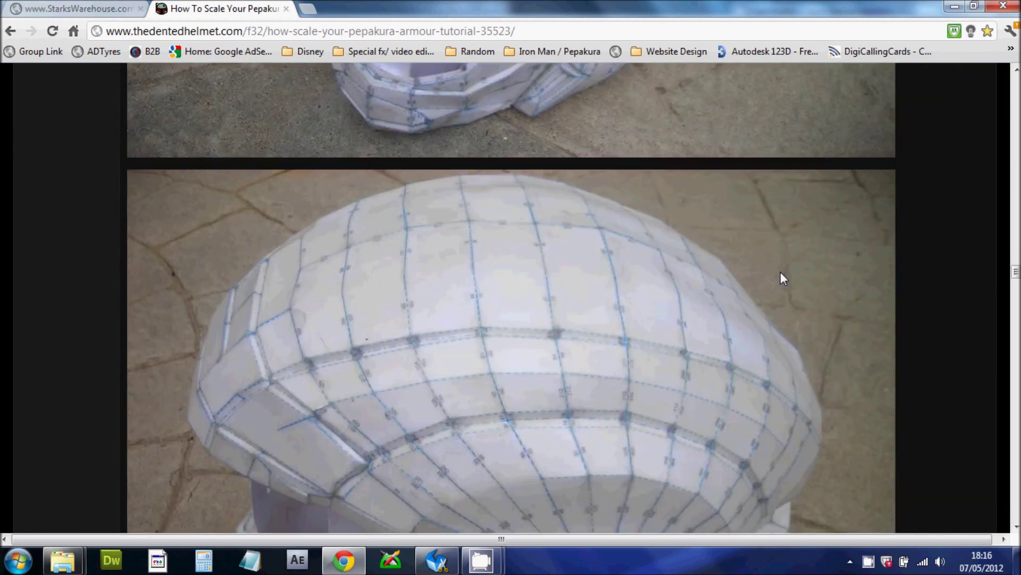
pyautogui.scroll(-10, 782, 277)
pyautogui.scroll(-20, 1017, 301)
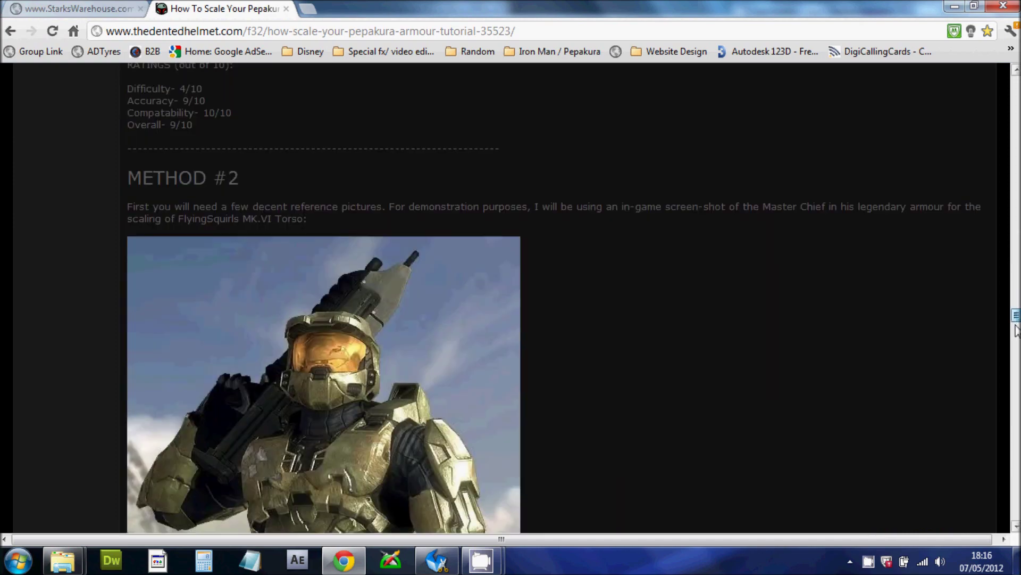
pyautogui.scroll(20, 1014, 313)
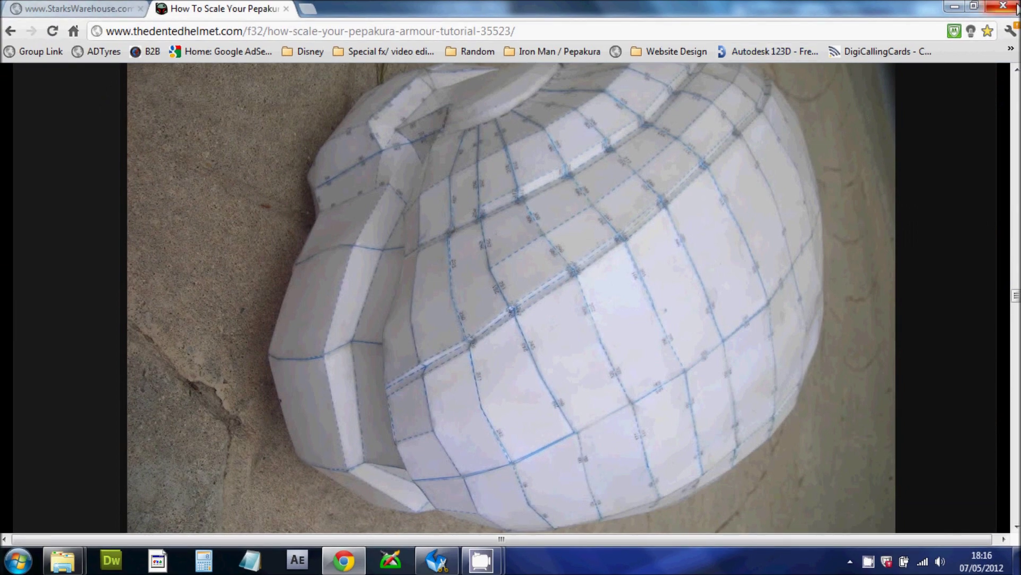
pyautogui.click(1003, 6)
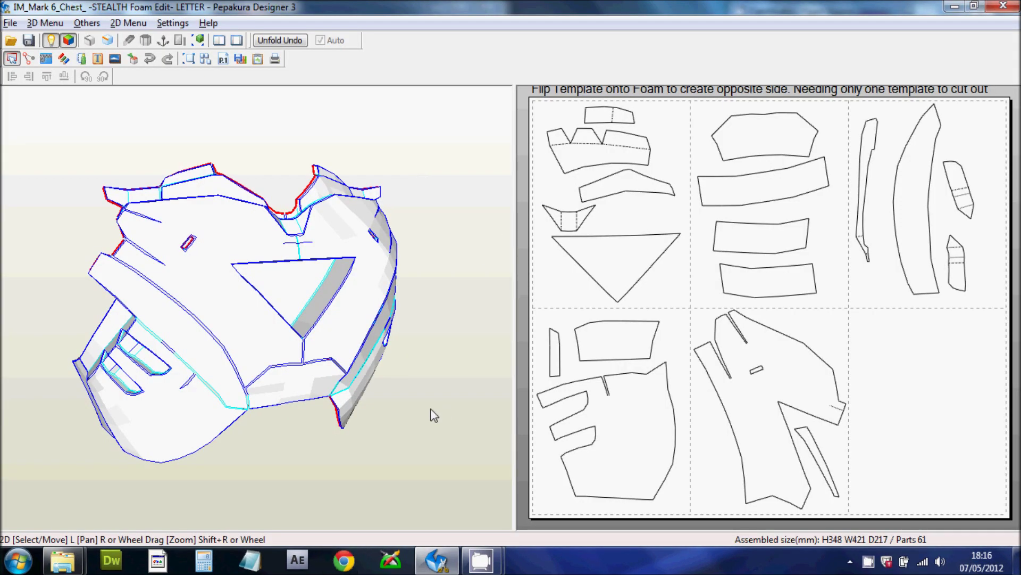
# Turn the chest model to its side and select the large side panel and small rectangular template pieces to locate them on the model
pyautogui.moveTo(424, 349); pyautogui.dragTo(372, 359)
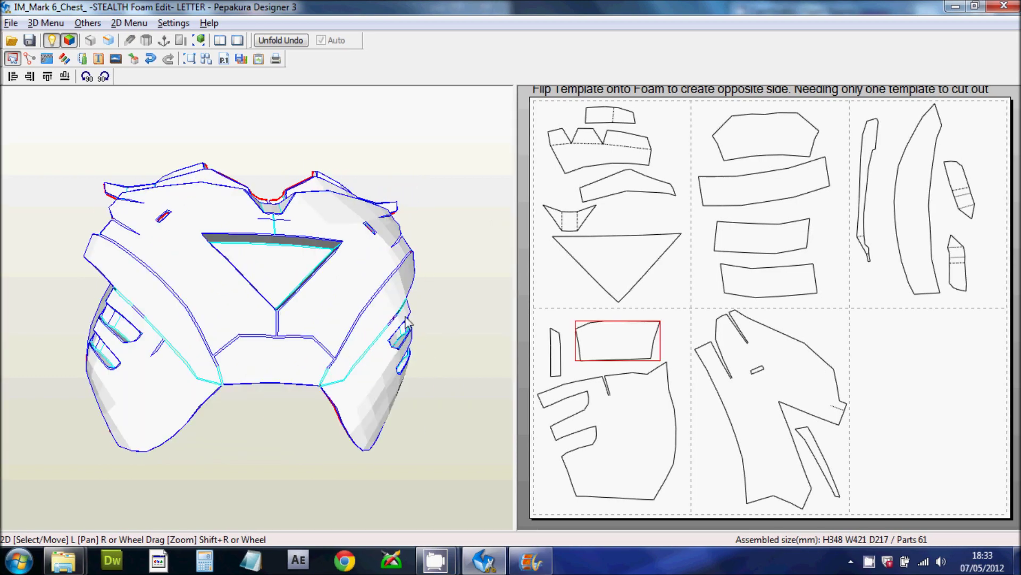
pyautogui.moveTo(384, 322); pyautogui.dragTo(427, 332)
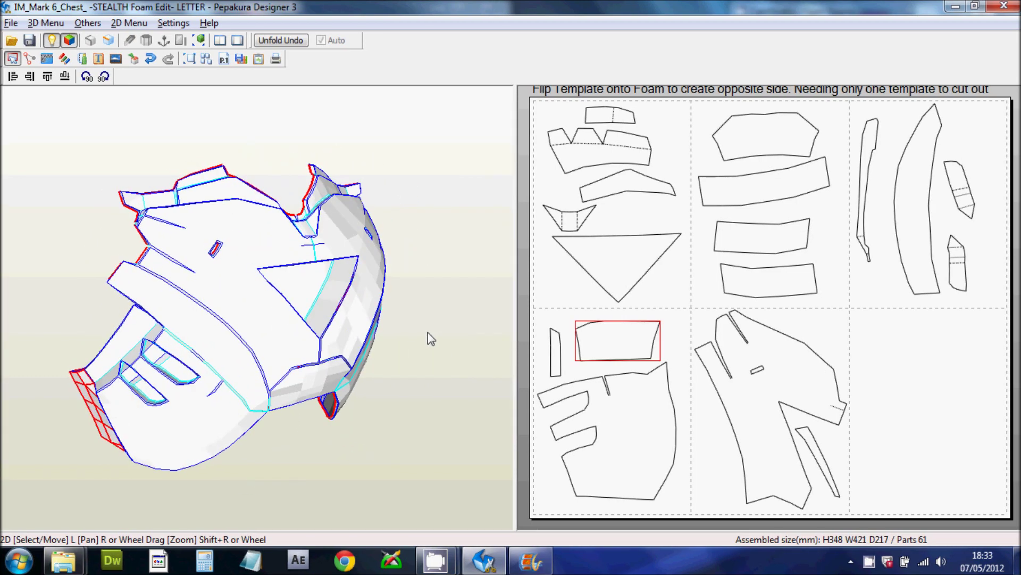
pyautogui.rightClick(614, 405)
pyautogui.click(617, 396)
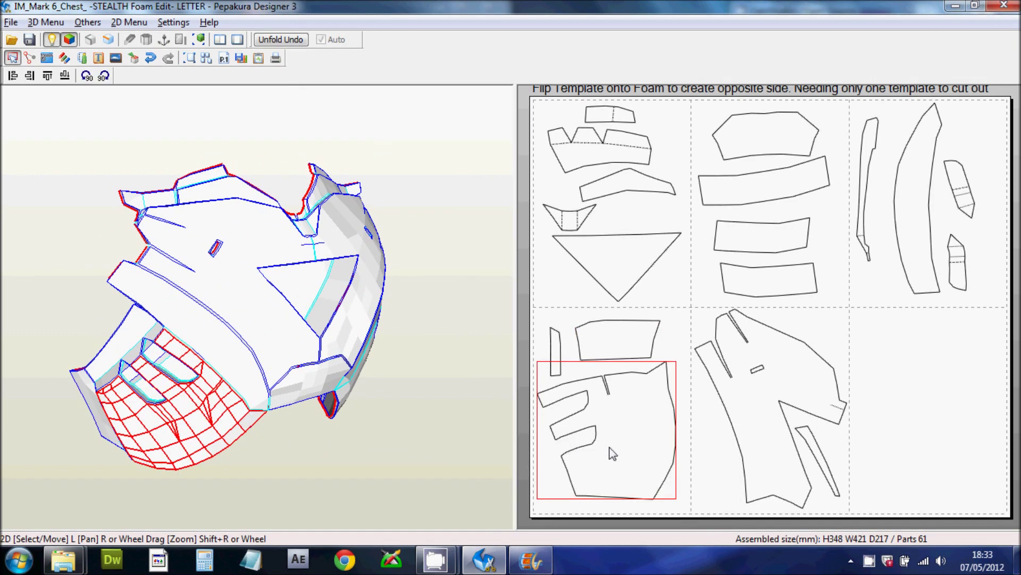
pyautogui.click(556, 352)
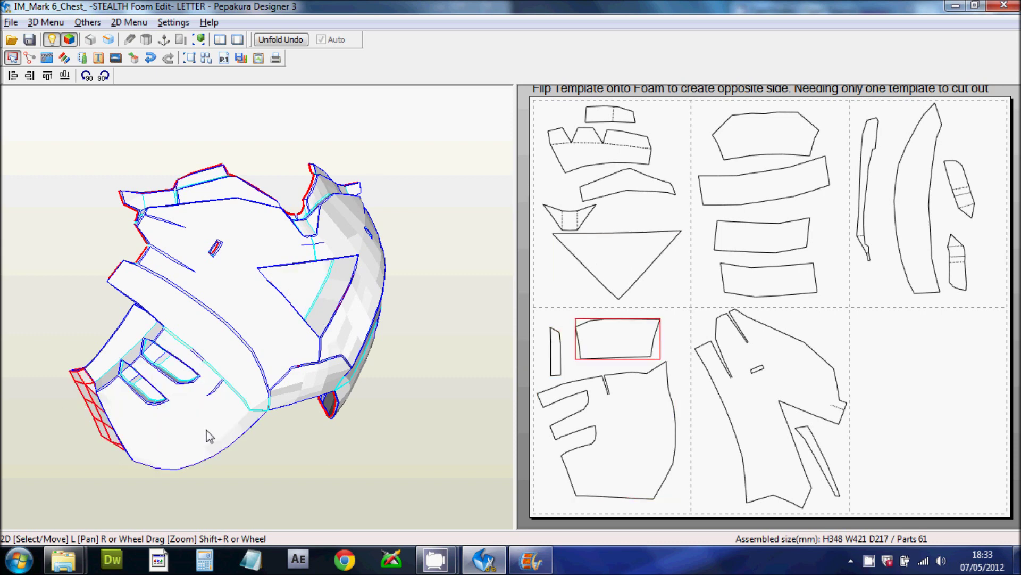
# View the chest model from the front and side, and select the triangular template piece to locate it on the model
pyautogui.moveTo(419, 297); pyautogui.dragTo(297, 335)
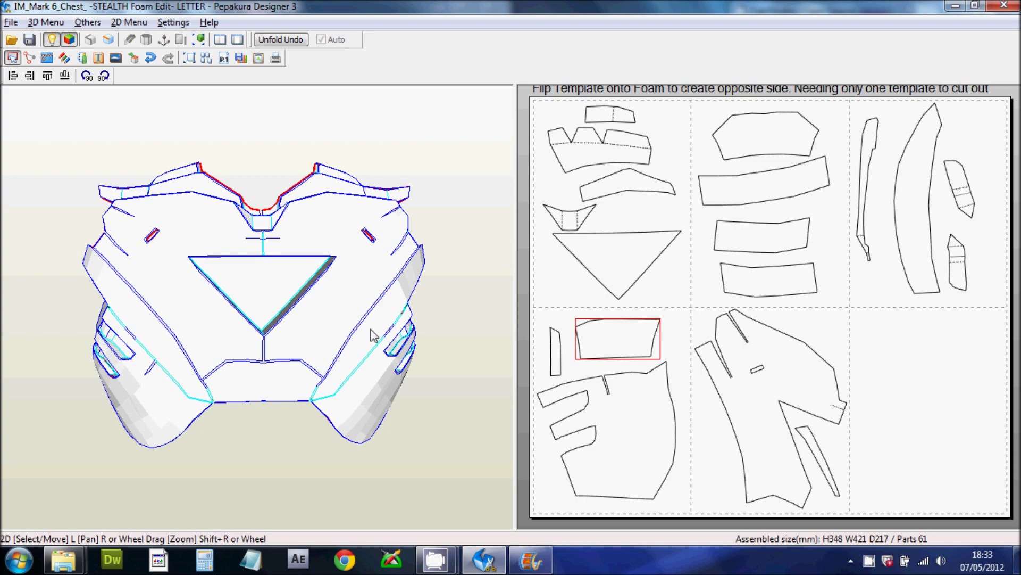
pyautogui.moveTo(372, 335)
pyautogui.mouseDown()
pyautogui.moveTo(338, 353)
pyautogui.moveTo(199, 361)
pyautogui.moveTo(410, 358)
pyautogui.moveTo(326, 259)
pyautogui.mouseUp()
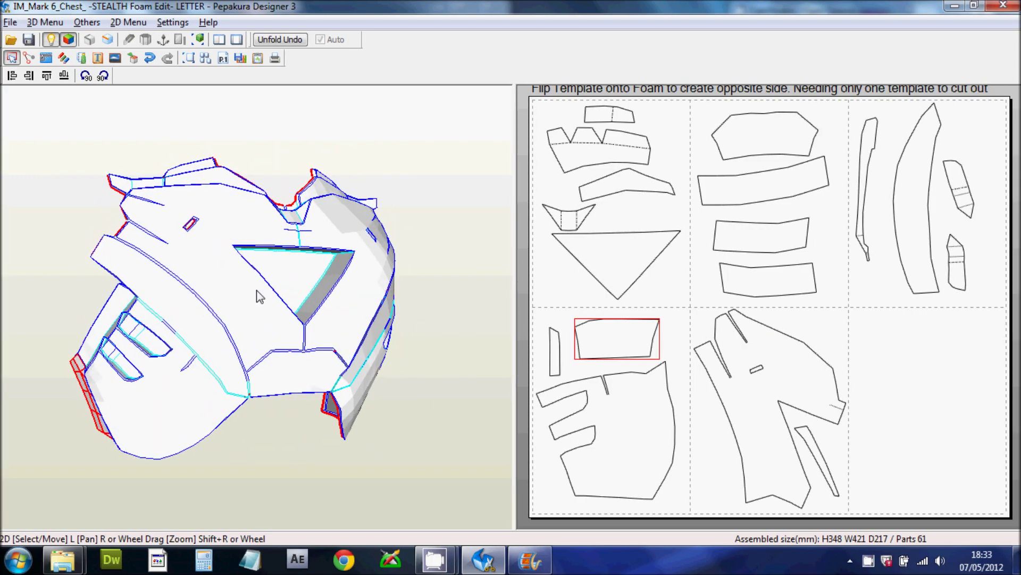
pyautogui.moveTo(287, 310); pyautogui.dragTo(384, 343)
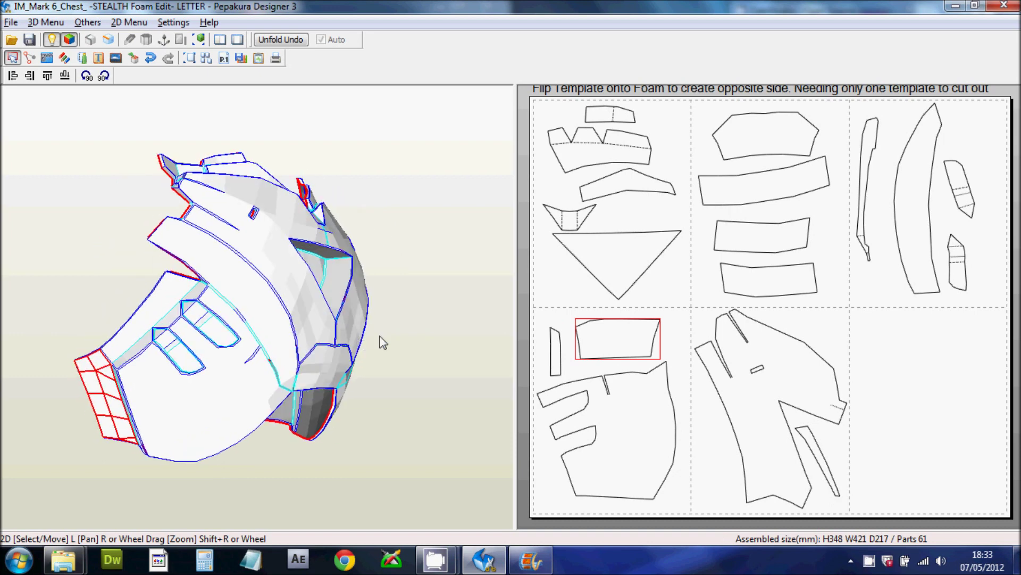
pyautogui.rightClick(648, 423)
pyautogui.click(605, 268)
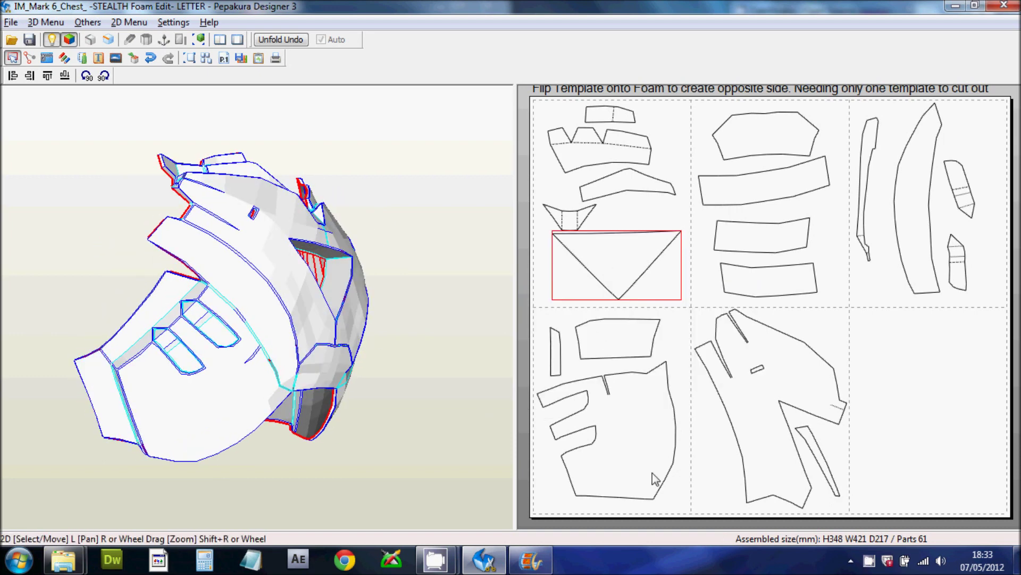
# Turn the chest model to its inside and back to the front, checking where the lower centre and side panel pieces fit
pyautogui.moveTo(314, 385); pyautogui.dragTo(410, 355)
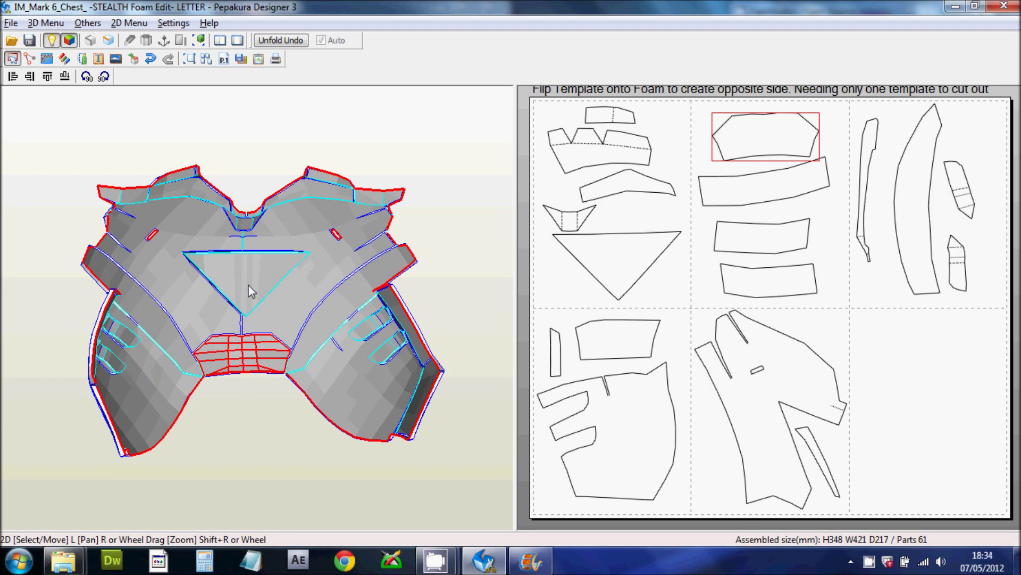
pyautogui.rightClick(504, 249)
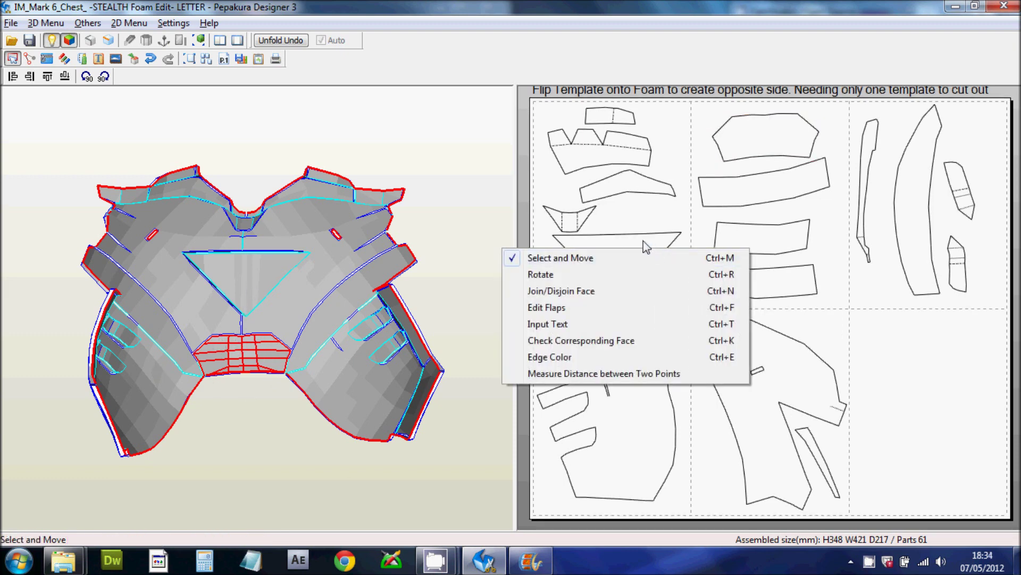
pyautogui.click(645, 244)
pyautogui.moveTo(282, 279); pyautogui.dragTo(175, 255)
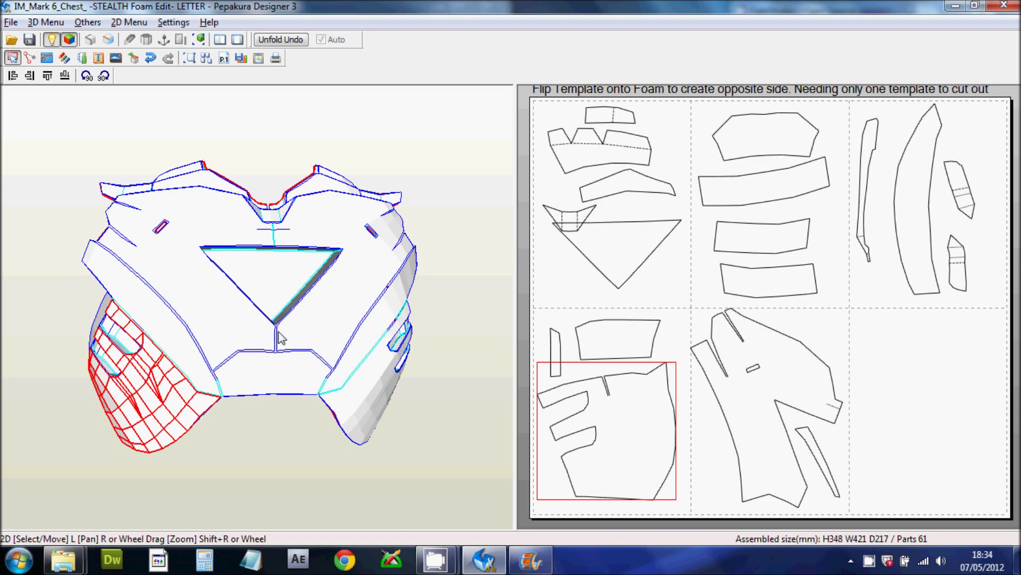
pyautogui.moveTo(426, 308); pyautogui.dragTo(250, 316)
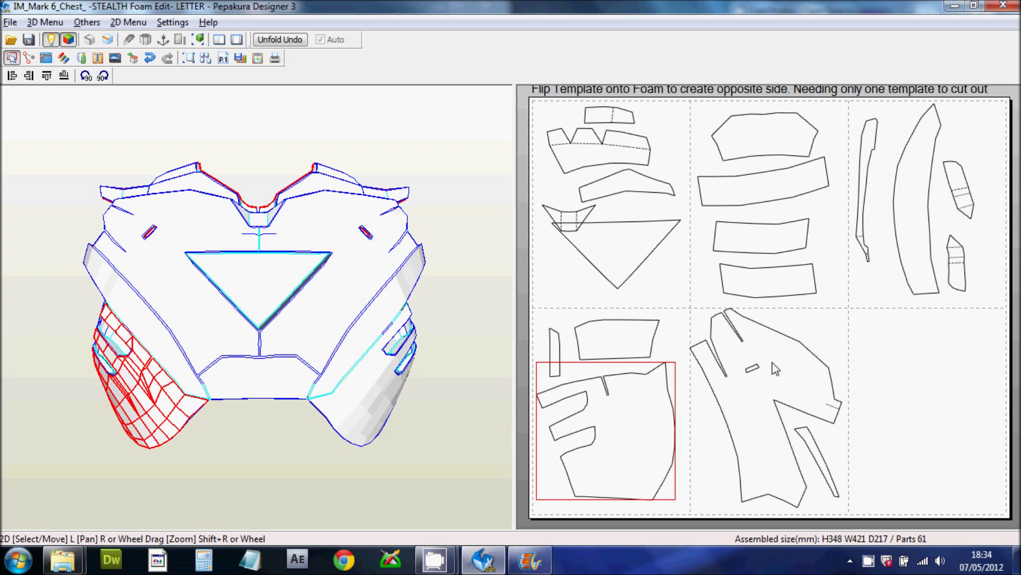
# Select the large front chest template piece and rotate the model slightly to see which area it covers
pyautogui.rightClick(651, 362)
pyautogui.click(730, 333)
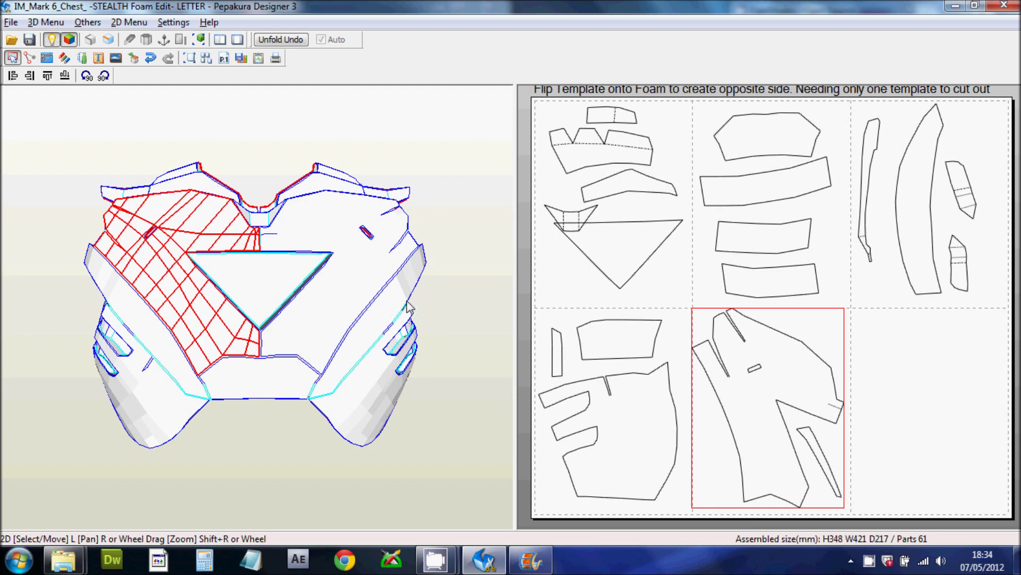
pyautogui.moveTo(454, 297); pyautogui.dragTo(356, 247)
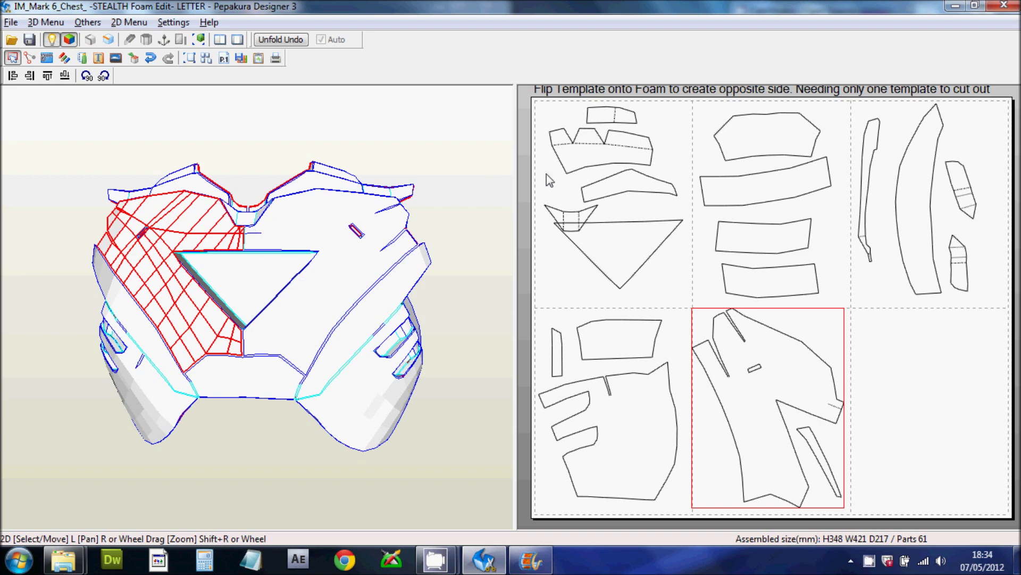
pyautogui.click(576, 150)
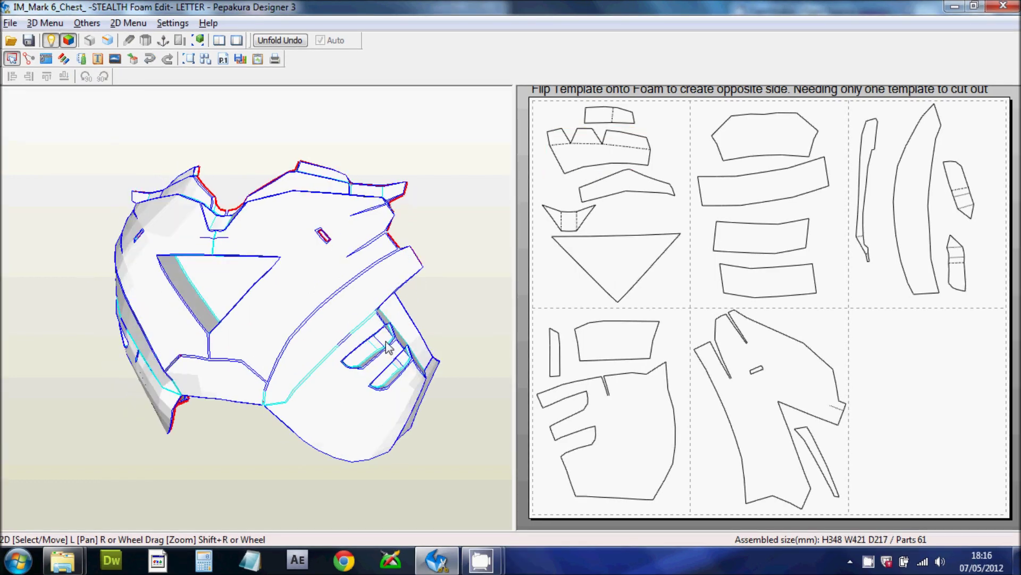
# Rotate the Mark 6 chest model through its side and front views to examine its overall shape
pyautogui.moveTo(393, 341); pyautogui.dragTo(396, 315)
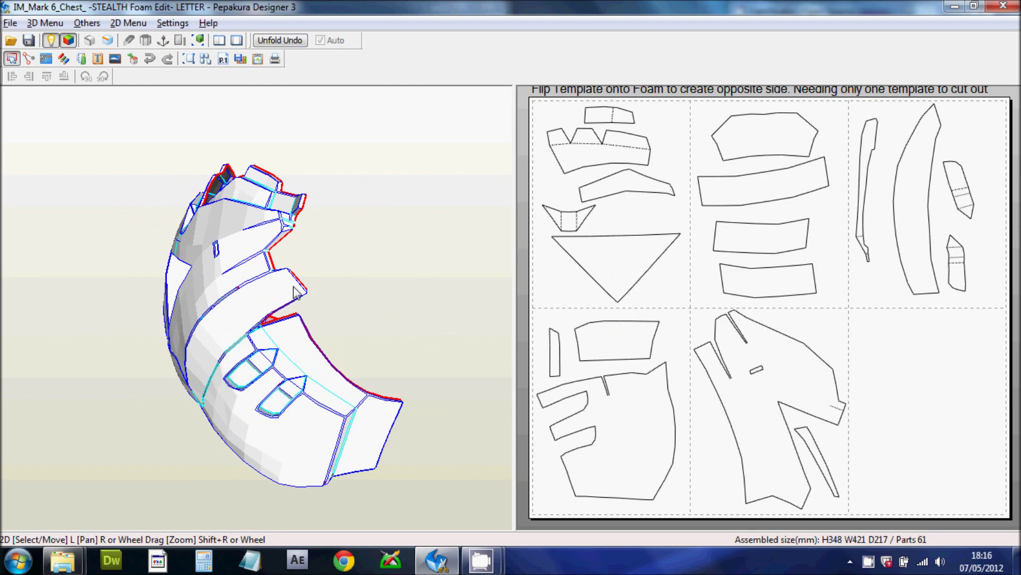
pyautogui.moveTo(292, 304); pyautogui.dragTo(497, 358)
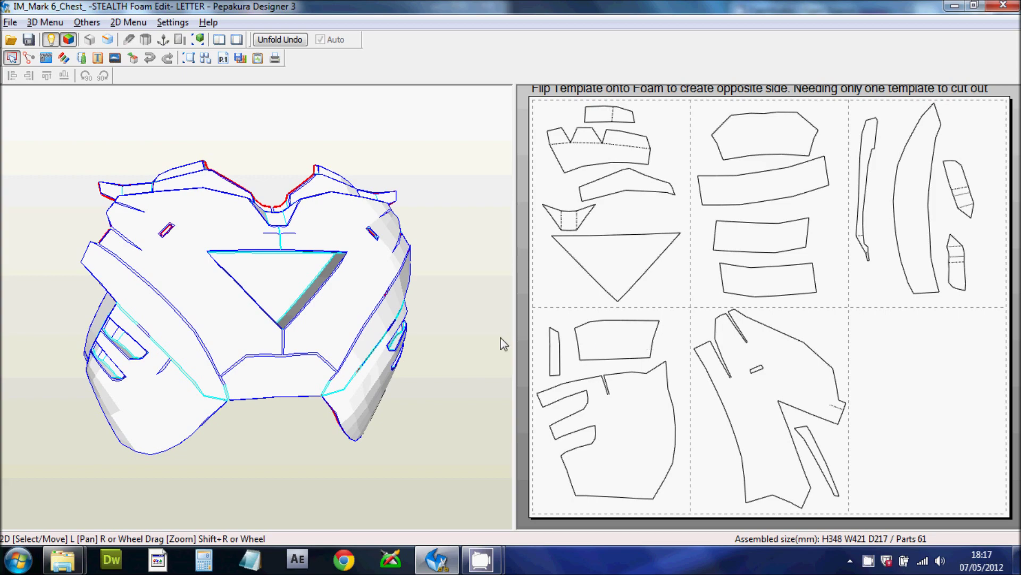
pyautogui.moveTo(500, 337); pyautogui.dragTo(299, 307)
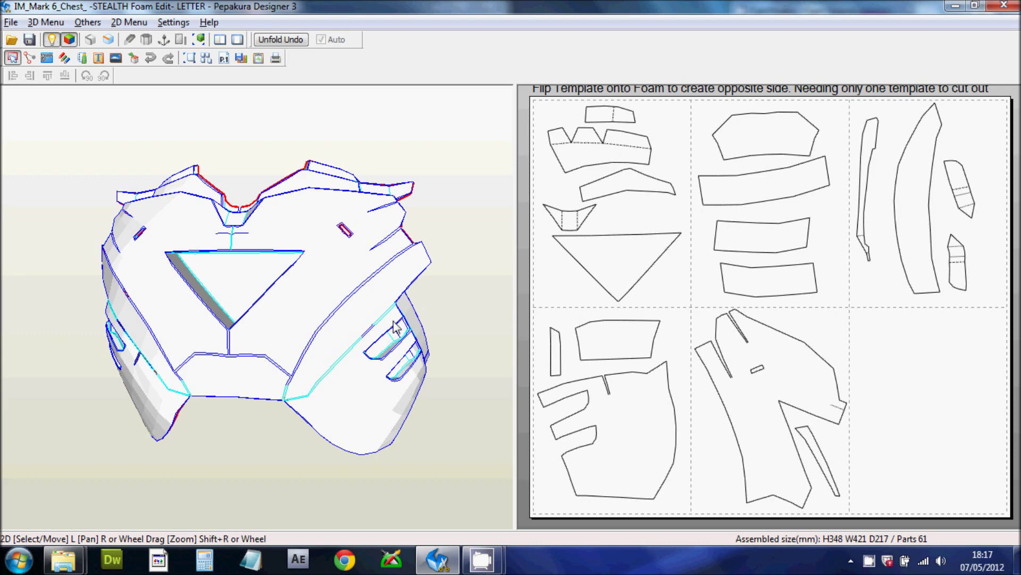
pyautogui.moveTo(420, 301); pyautogui.dragTo(448, 302)
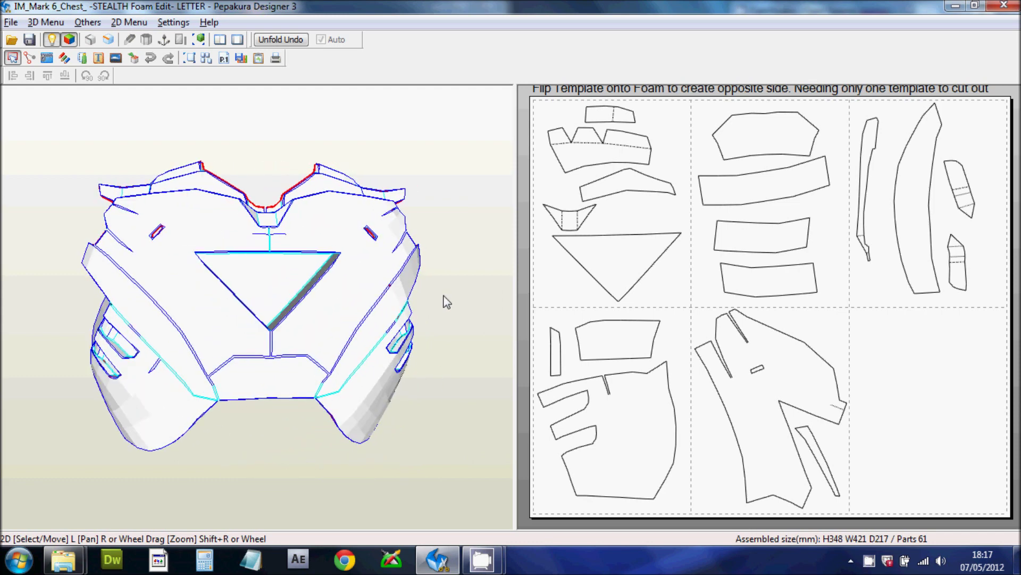
pyautogui.moveTo(447, 302); pyautogui.dragTo(416, 307)
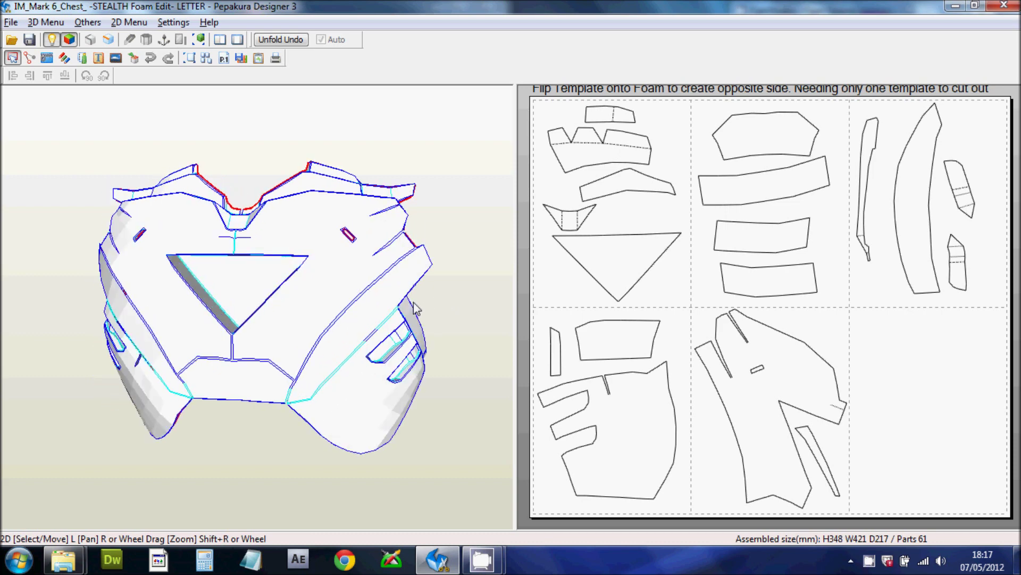